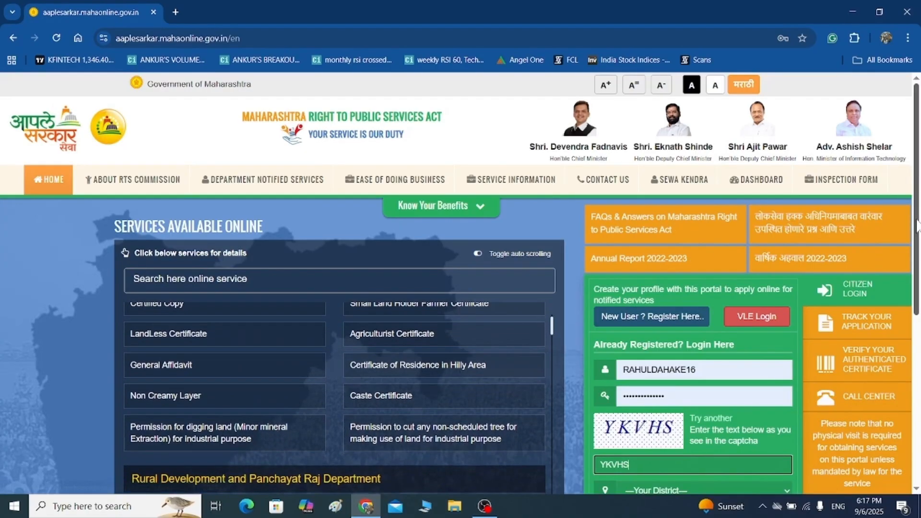
Log in to the citizen account with Amravati selected as the district.
scroll(622, 388, down, 2)
click(622, 389)
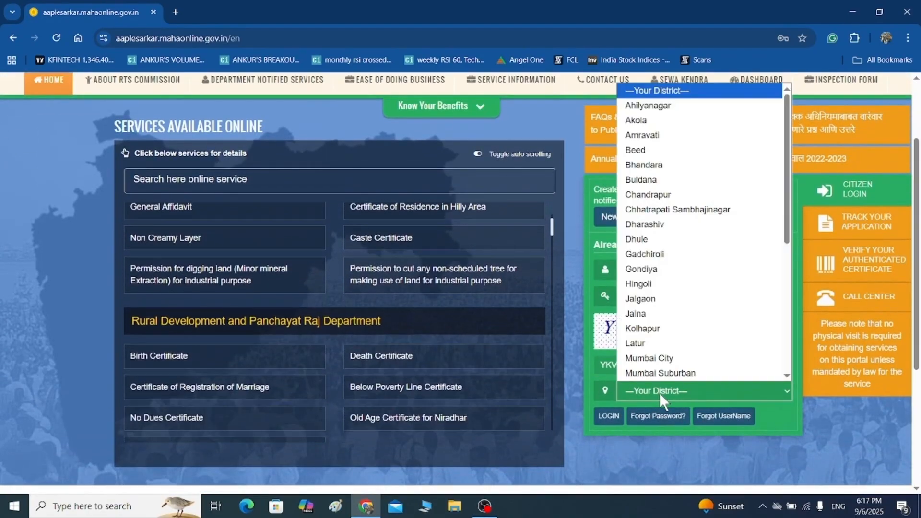
click(651, 140)
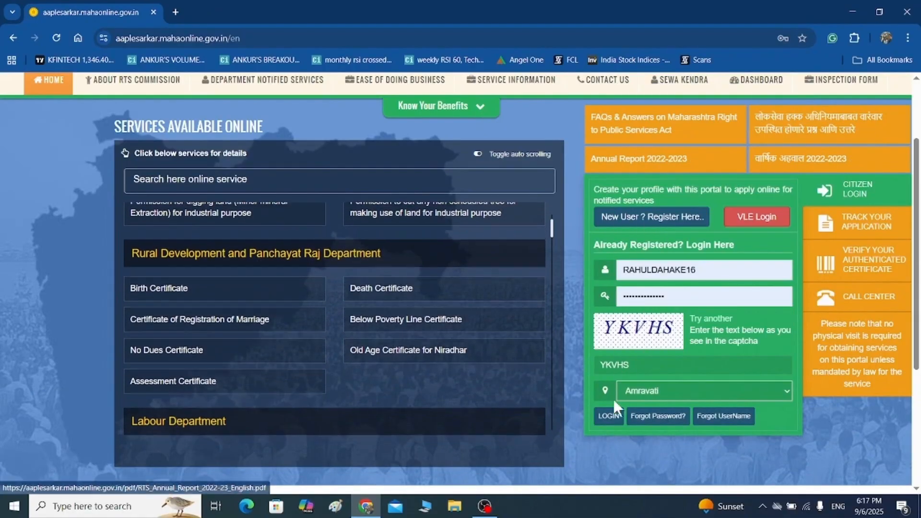
click(608, 416)
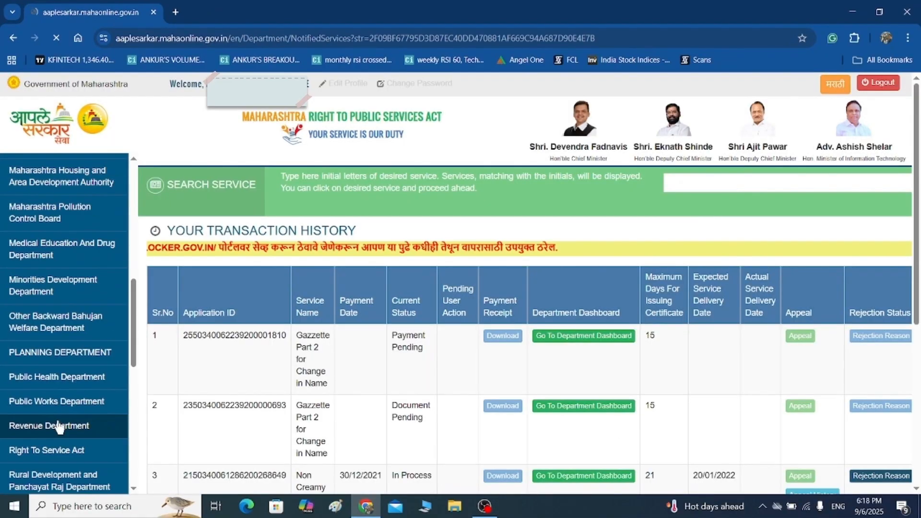
Choose Revenue Department, sub department Revenue Services and the Non Creamy Layer service, then proceed.
click(55, 426)
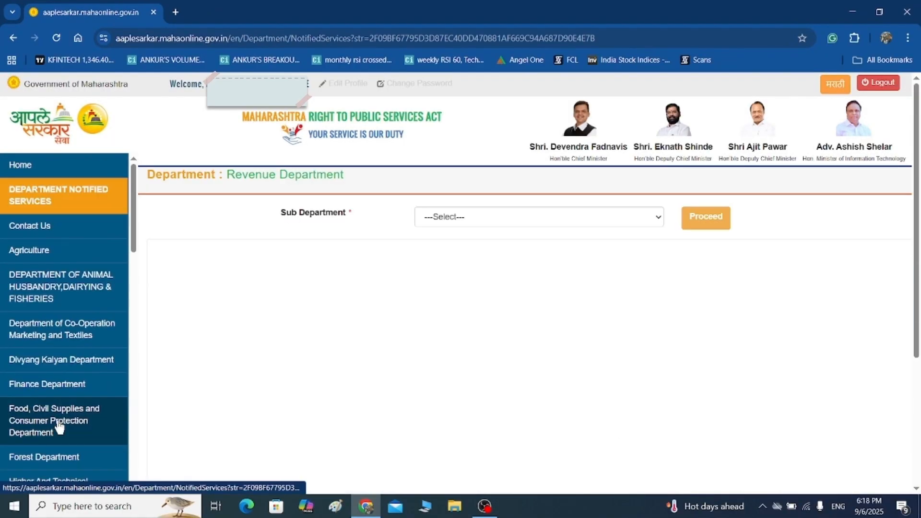
click(524, 222)
click(462, 250)
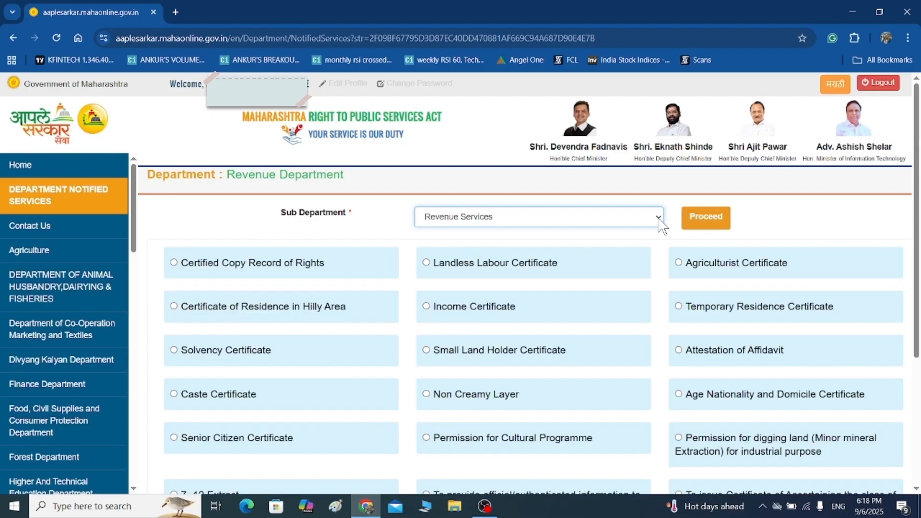
click(427, 395)
scroll(918, 240, down, 3)
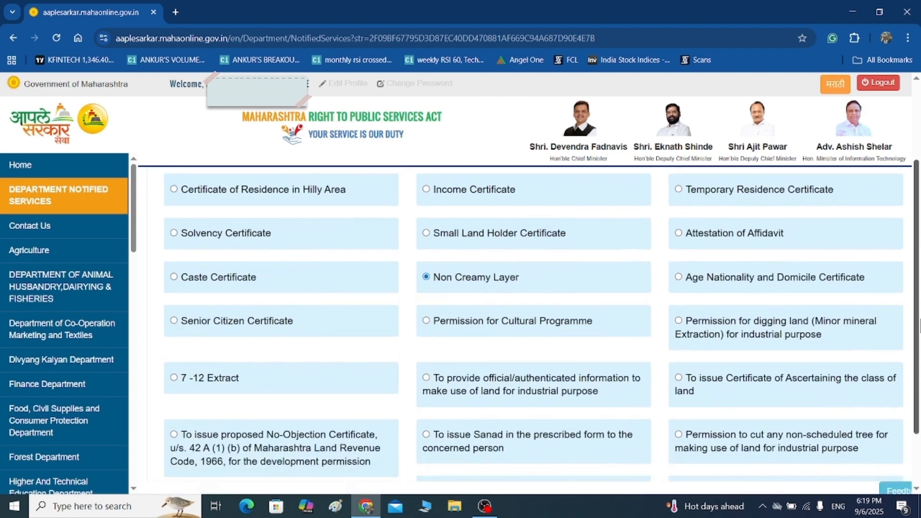
scroll(919, 239, up, 3)
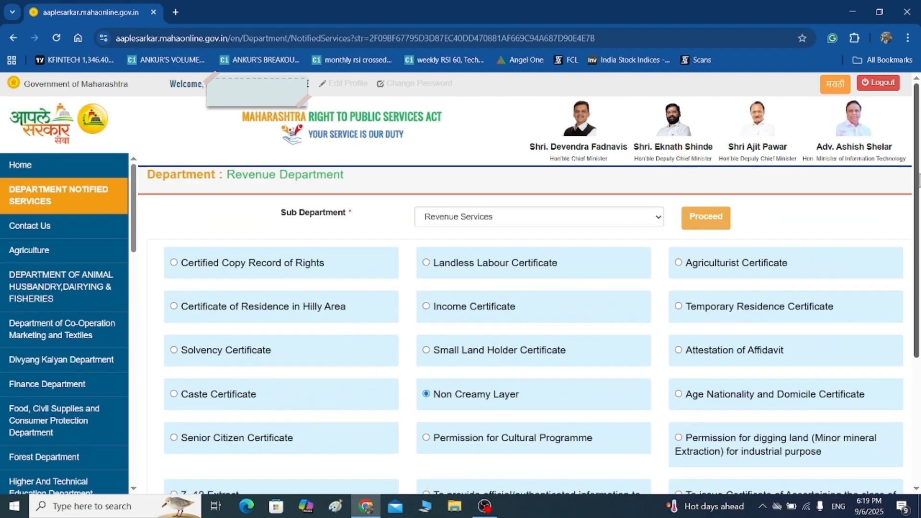
click(705, 219)
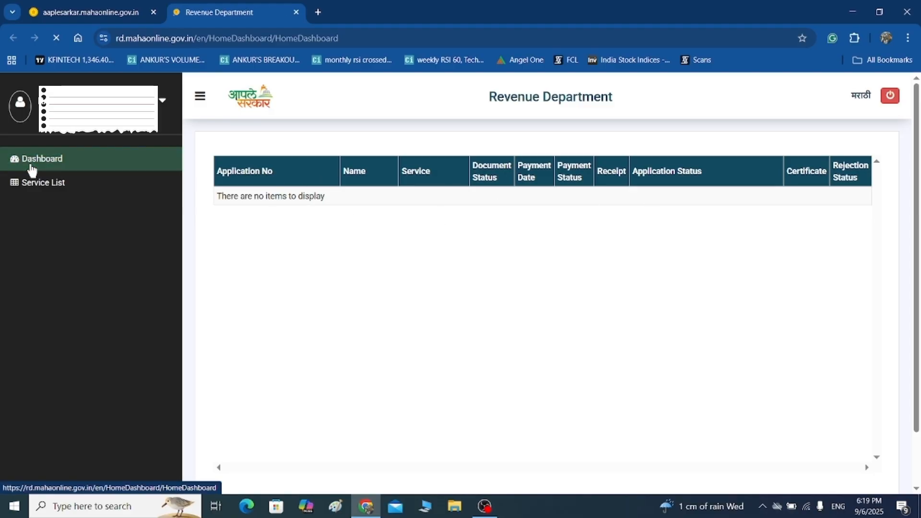
Open the Non Creamy Layer tile from the Service List, review its documents and continue to the form.
click(110, 188)
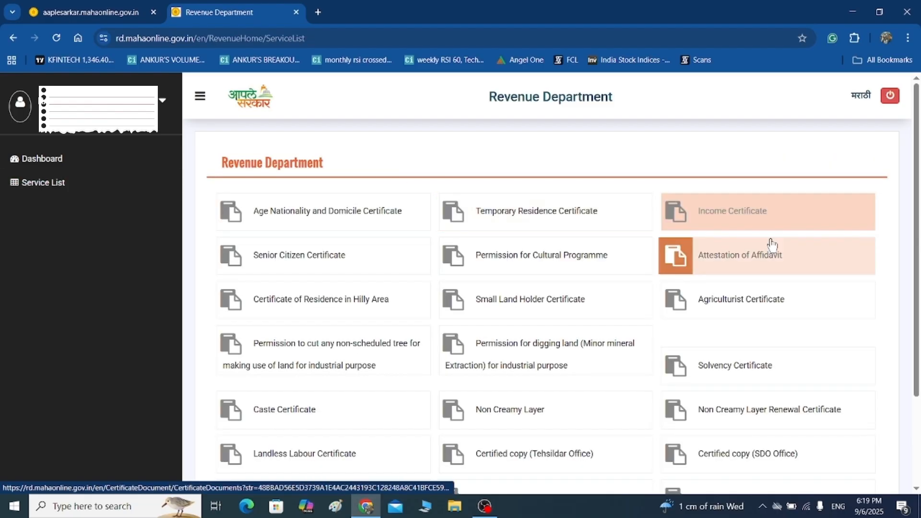
click(505, 413)
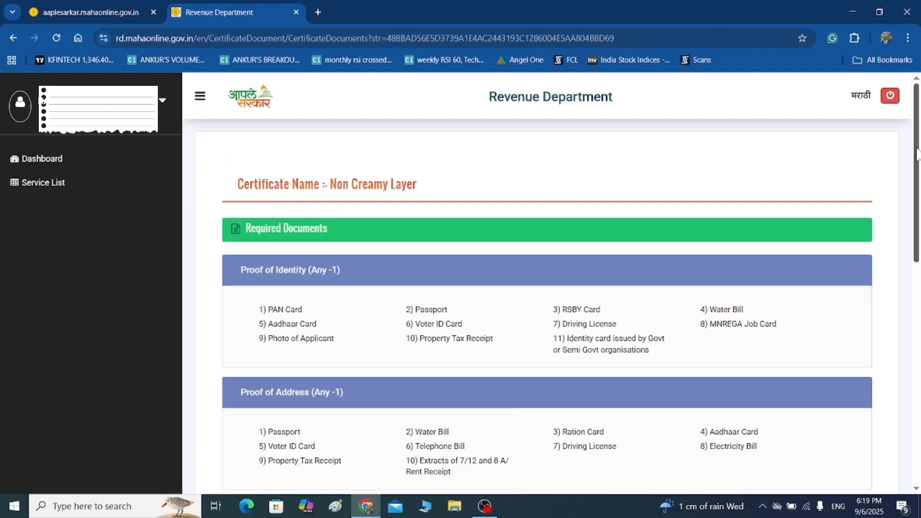
drag(917, 154, 918, 379)
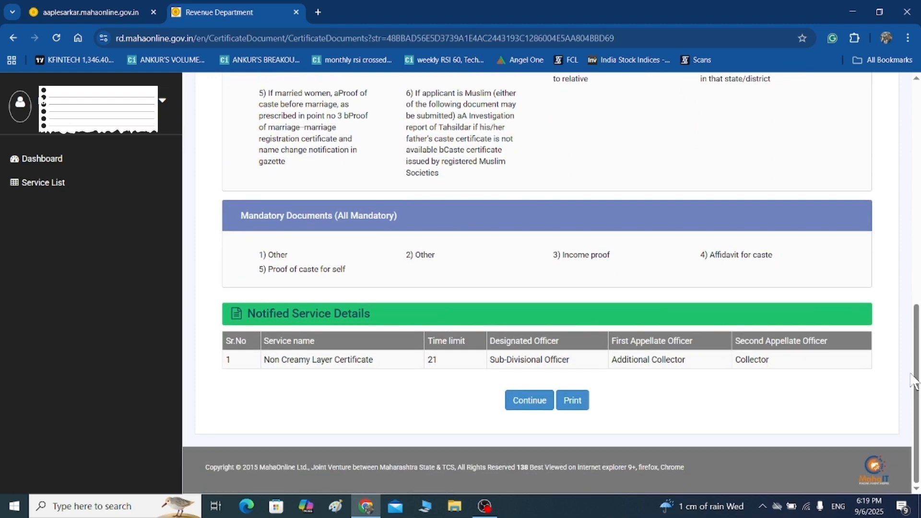
click(527, 403)
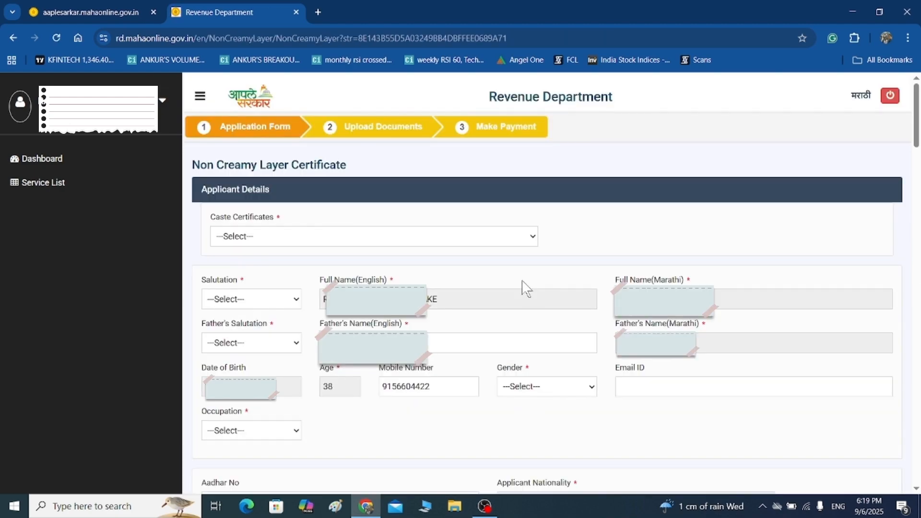
Set the caste certificate to Non Creamy Layer and both applicant and father salutations to Mr.
click(485, 237)
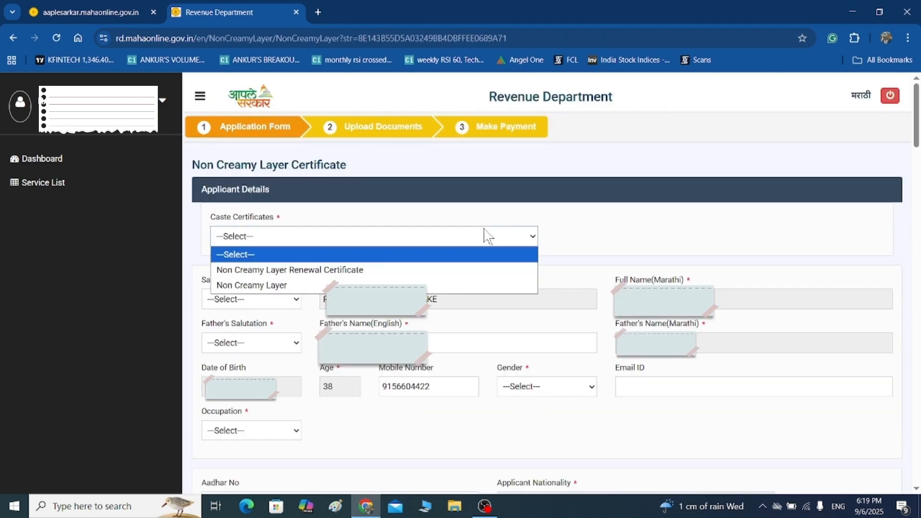
click(298, 288)
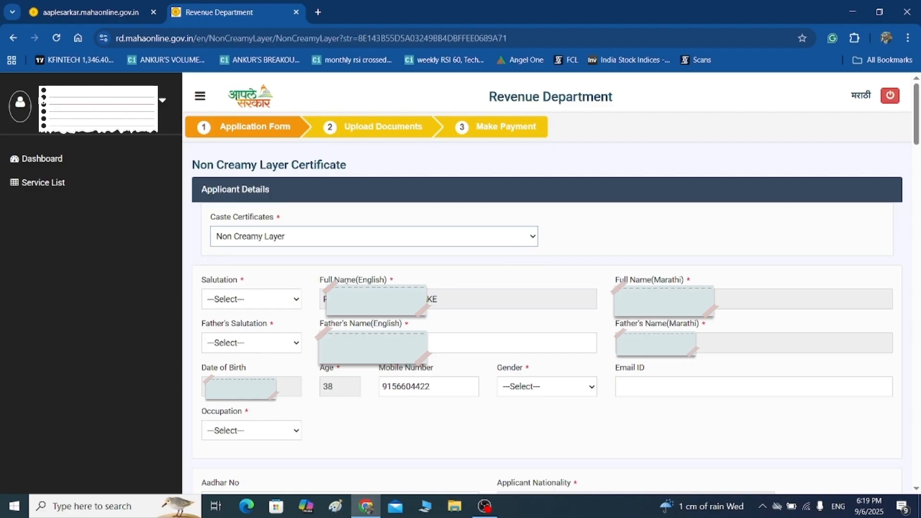
click(281, 306)
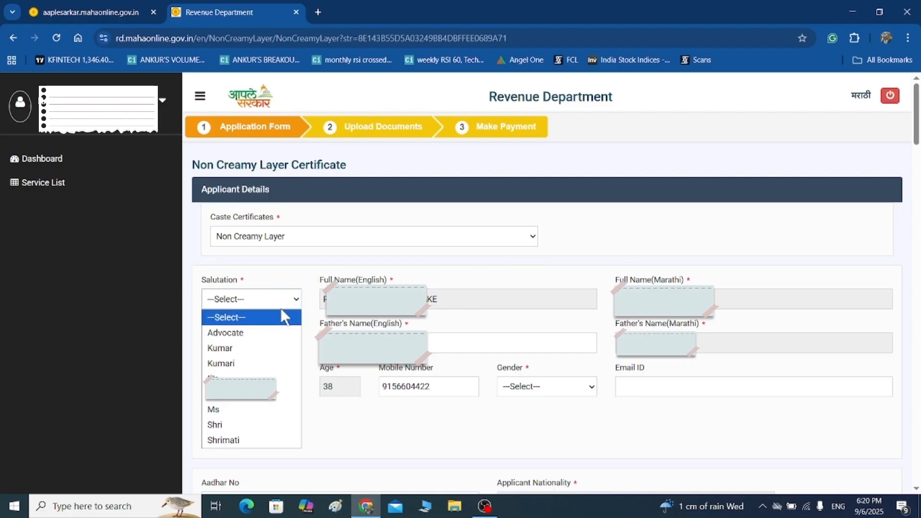
click(240, 389)
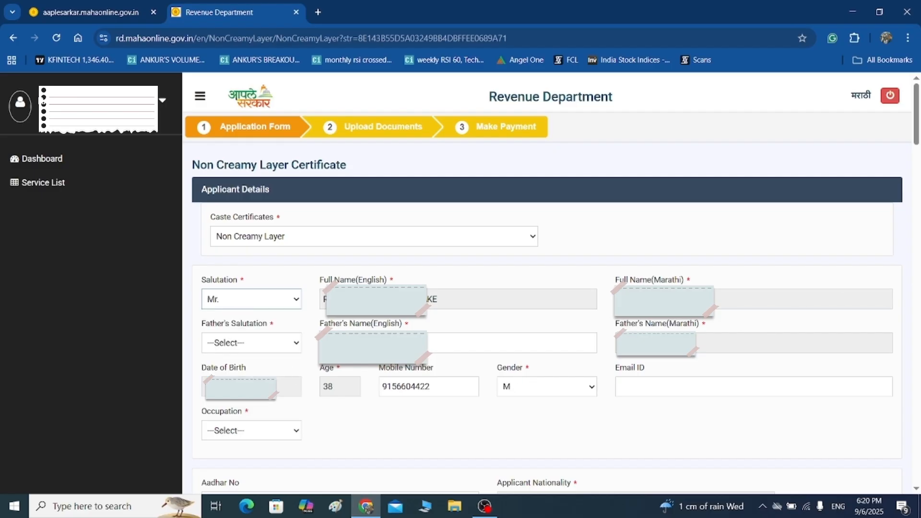
click(255, 344)
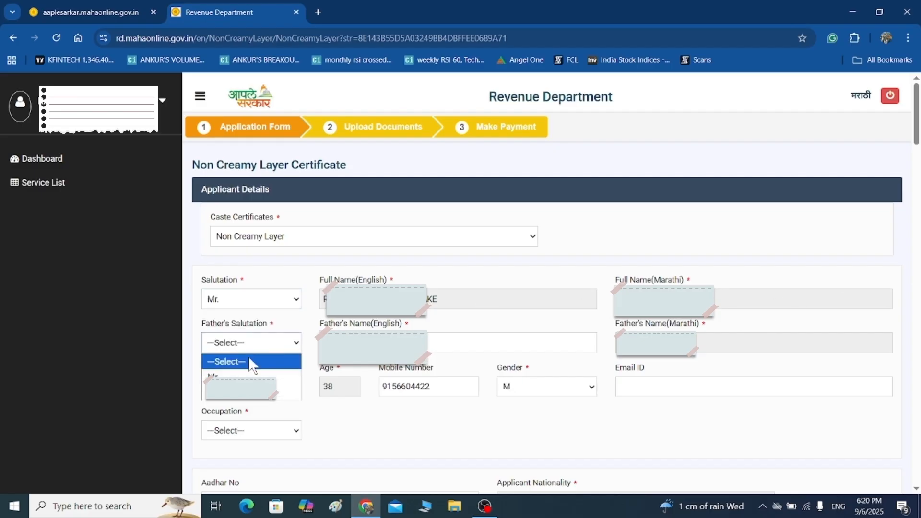
click(240, 379)
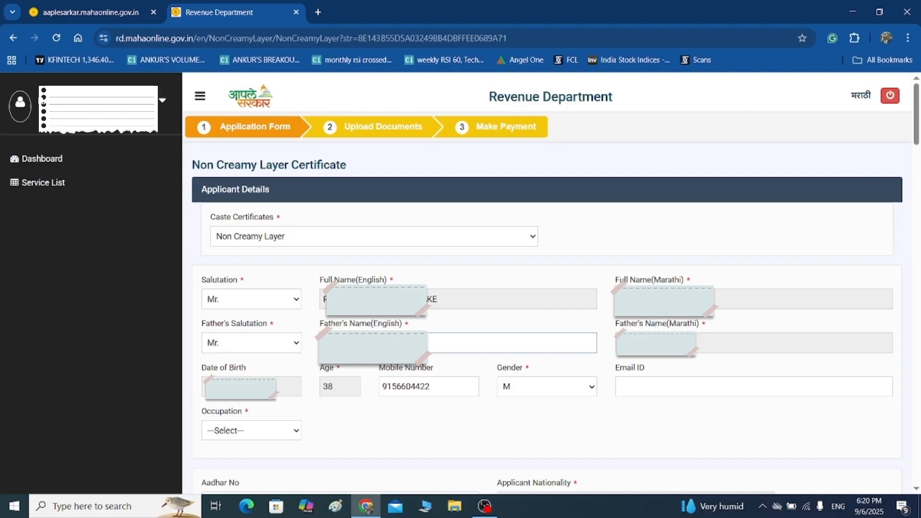
Set the applicant's occupation to Teacher.
click(681, 346)
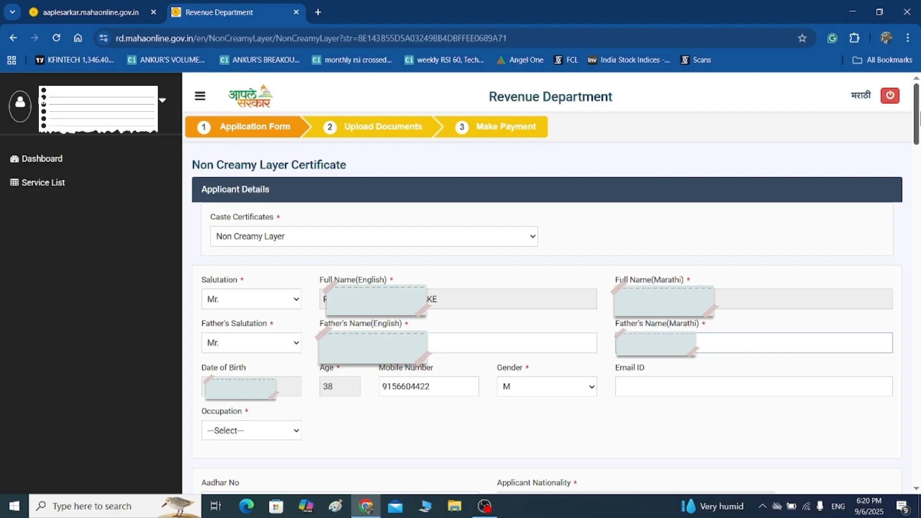
click(263, 428)
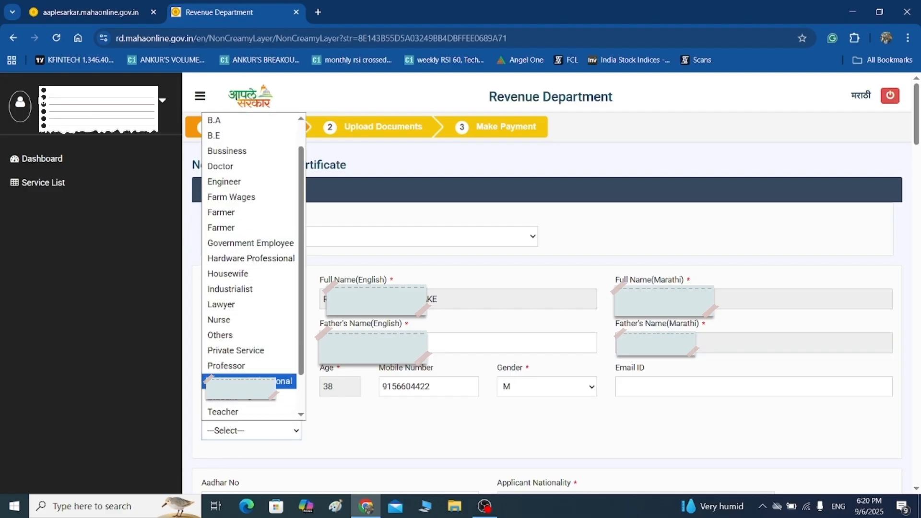
click(224, 411)
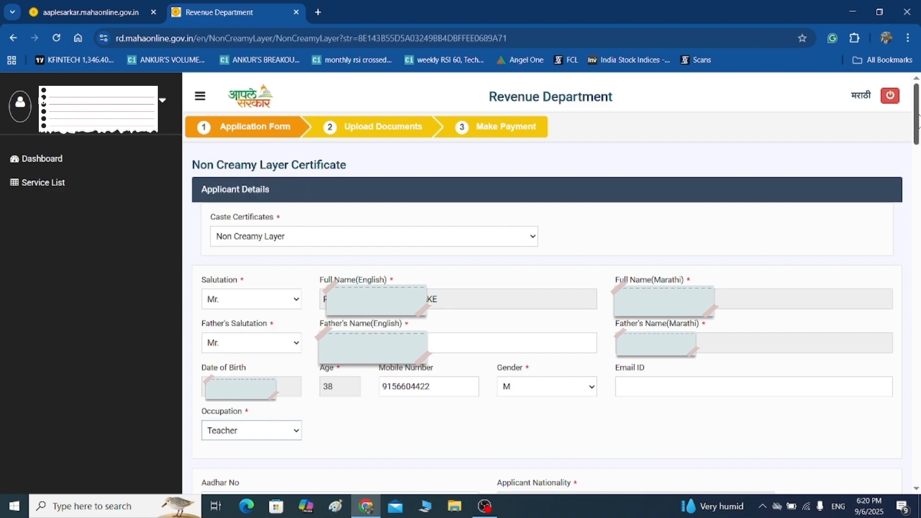
drag(917, 117, 918, 168)
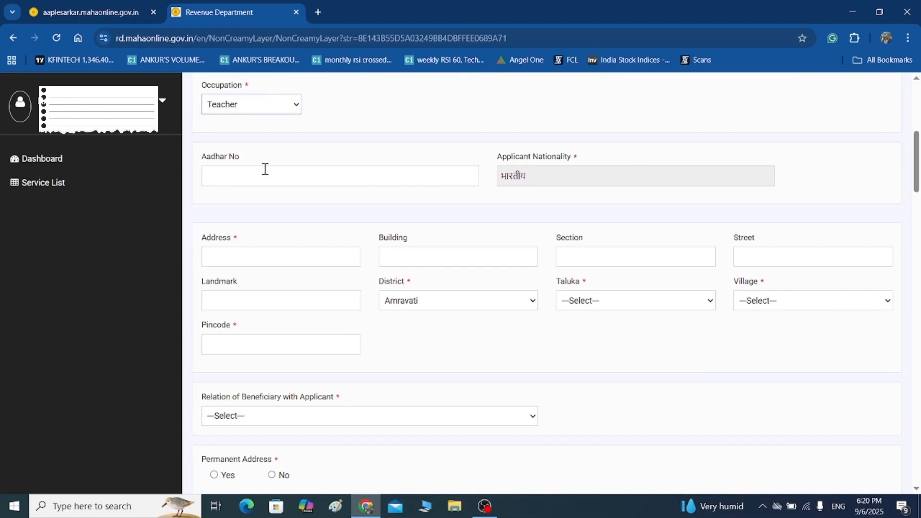
Enter the address 'AT GORALA' with taluka Morshi and village Gorala.
click(268, 258)
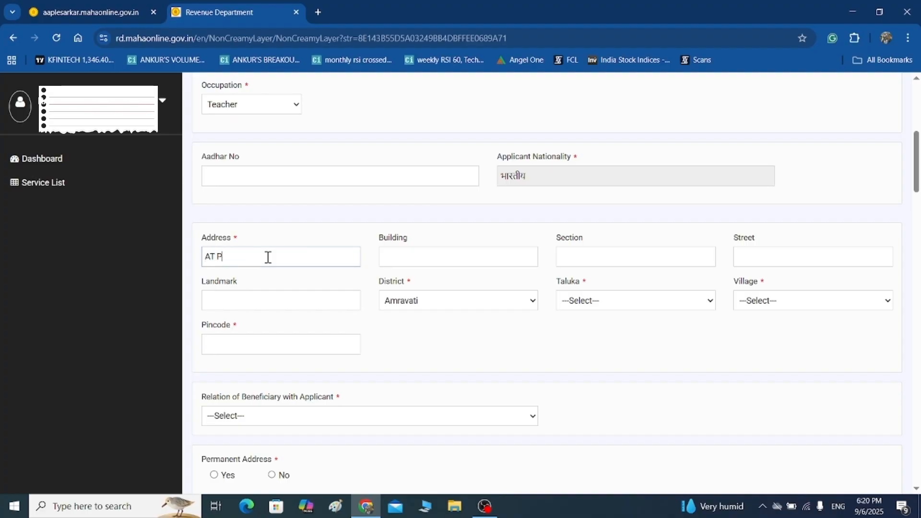
text(AT GORALA)
click(629, 313)
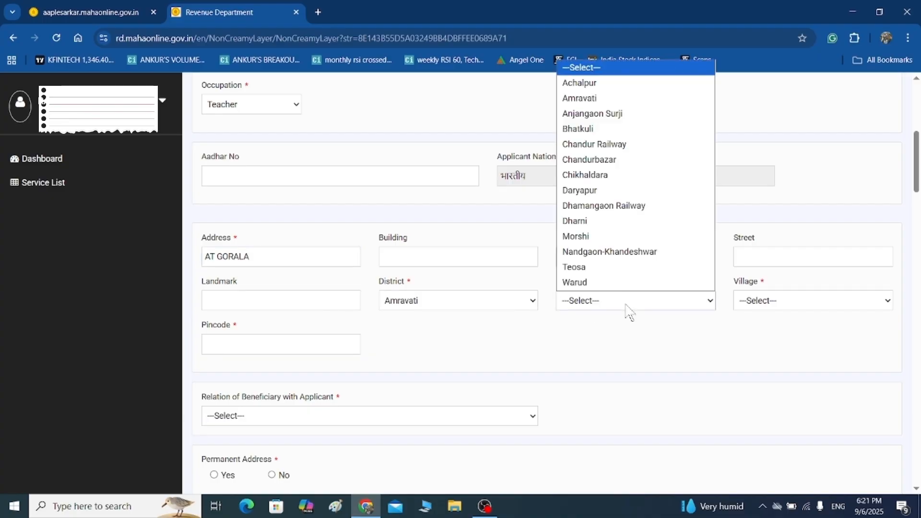
click(615, 237)
click(837, 302)
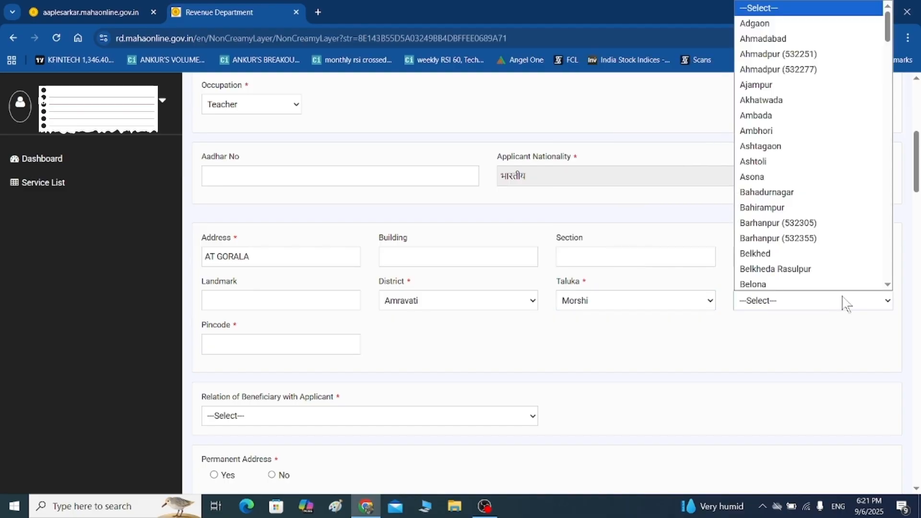
click(887, 284)
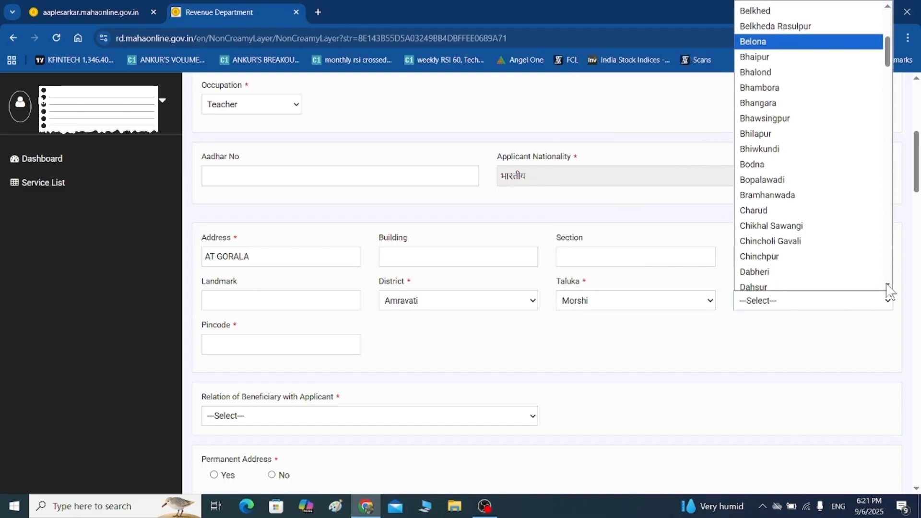
scroll(887, 288, down, 6)
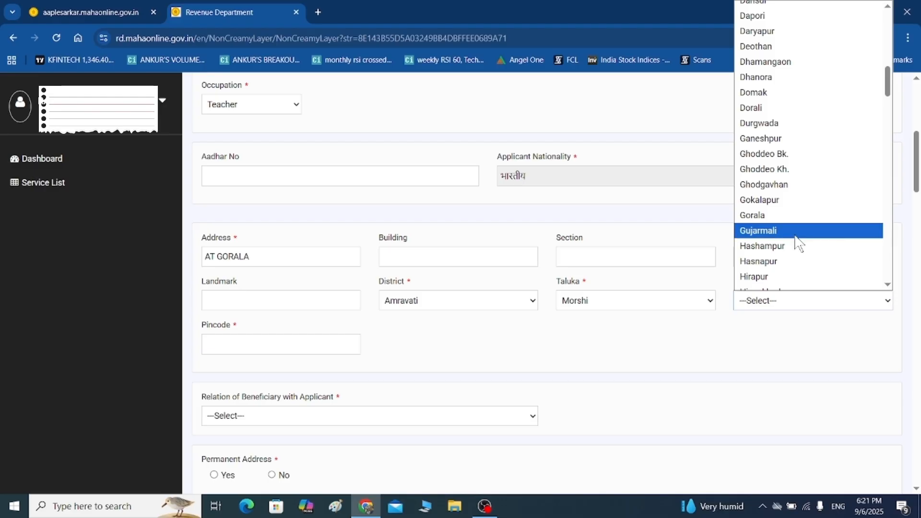
click(810, 216)
Enter the pincode and set the beneficiary's relation to the applicant as Self.
click(286, 348)
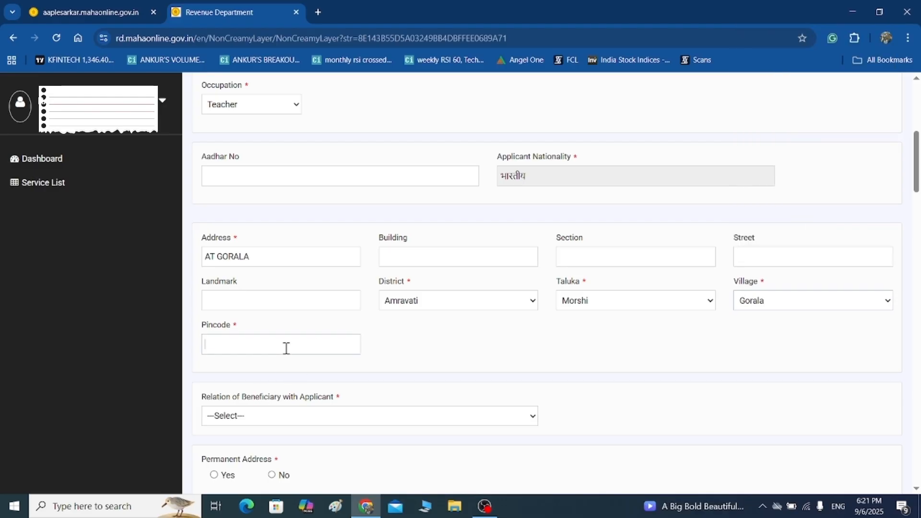
text(444906)
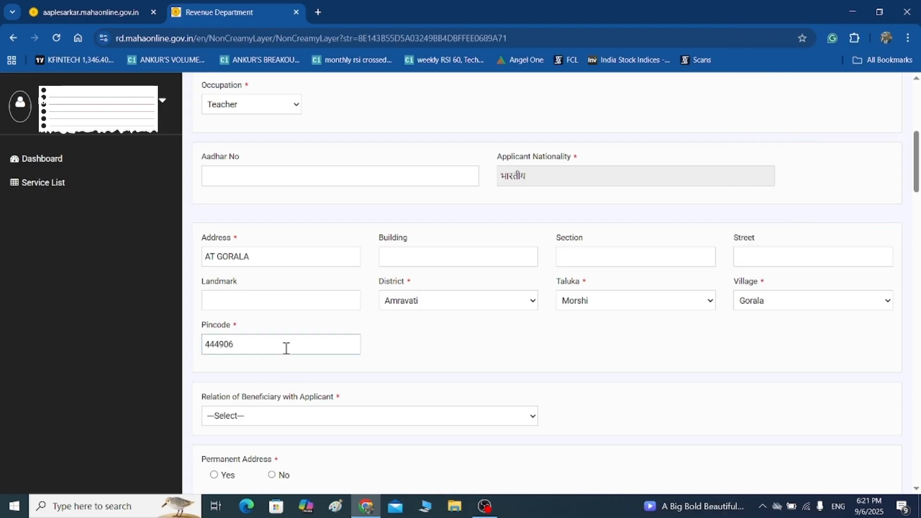
click(301, 417)
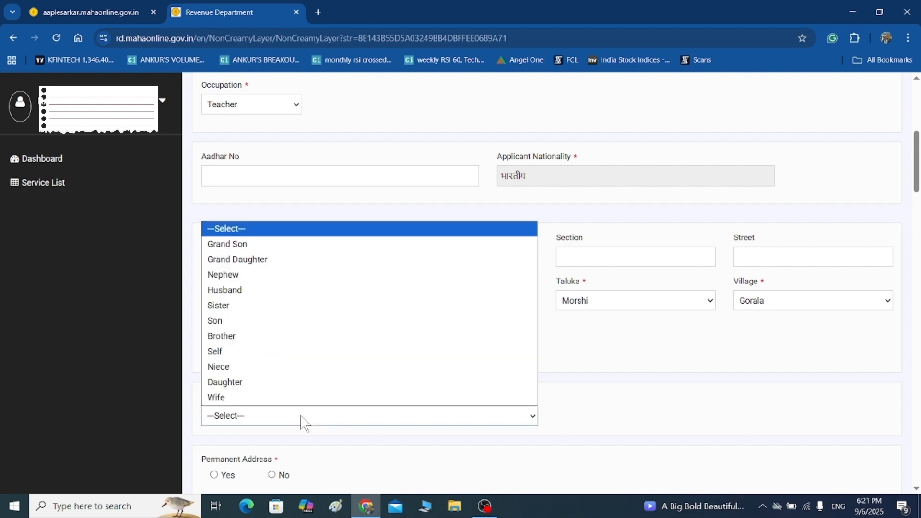
click(242, 355)
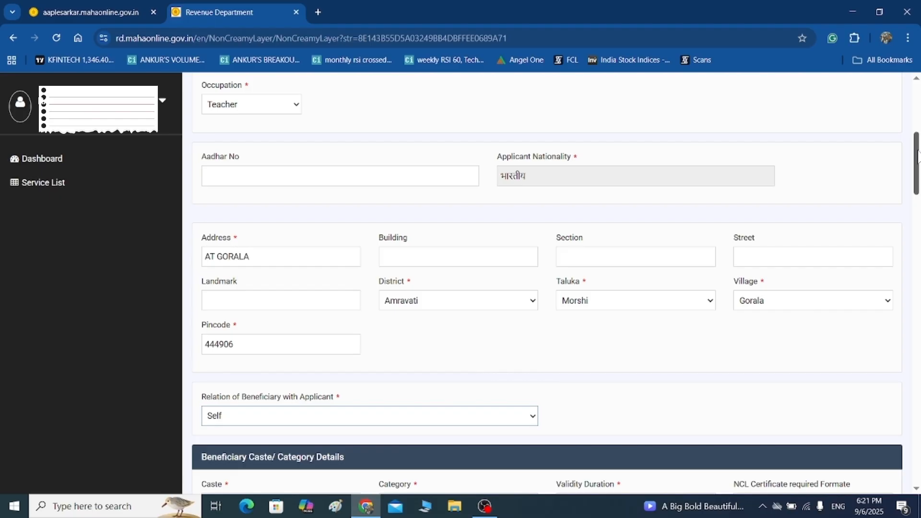
drag(918, 156, 917, 253)
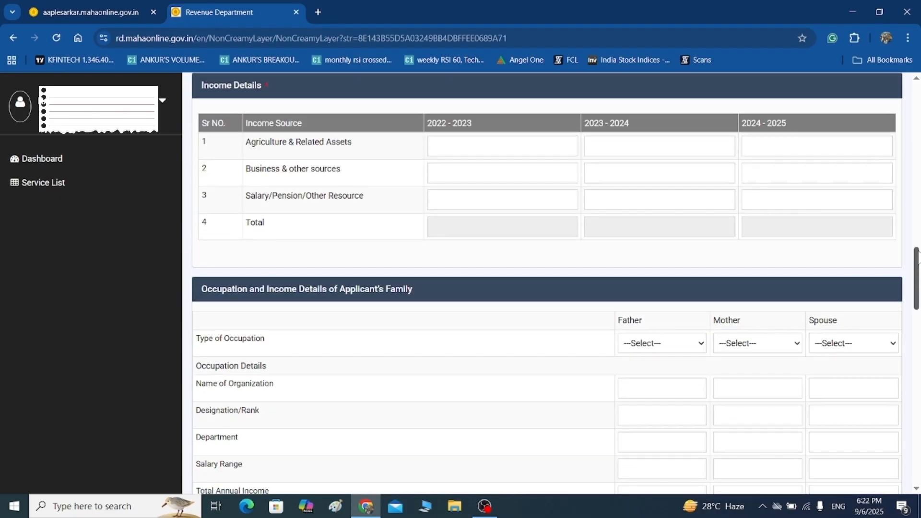
Fill the income table with 20000 agriculture, 00 business and 20000 salary figures.
click(439, 143)
text(20000)
key(Tab)
text(20000)
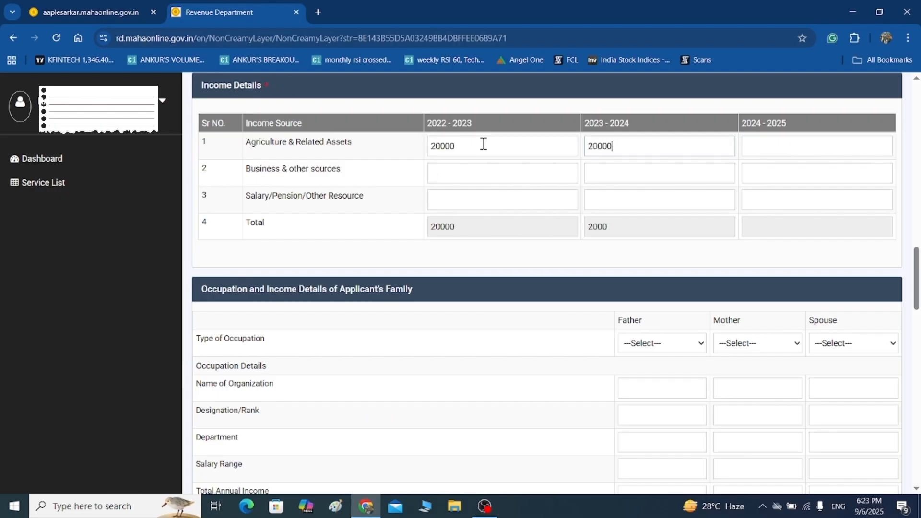
key(Tab)
text(20000)
key(Tab)
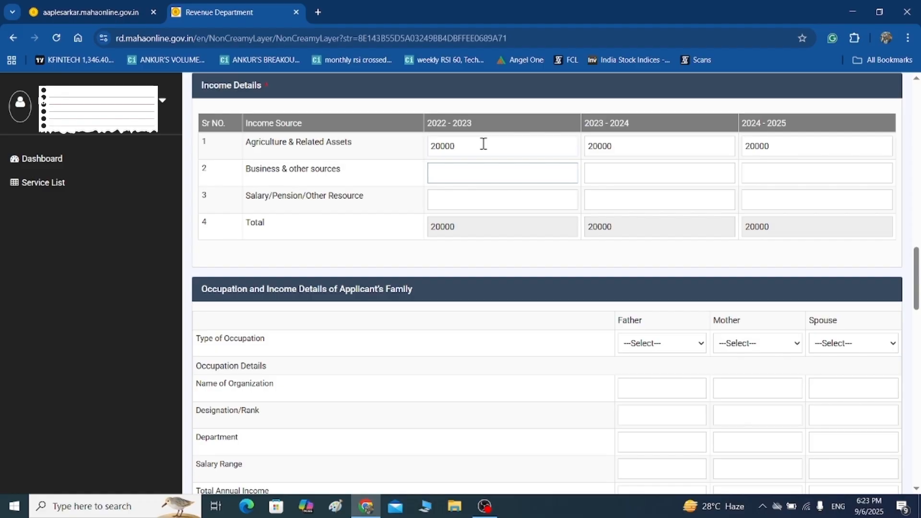
text(00)
key(Tab)
text(00)
key(Tab)
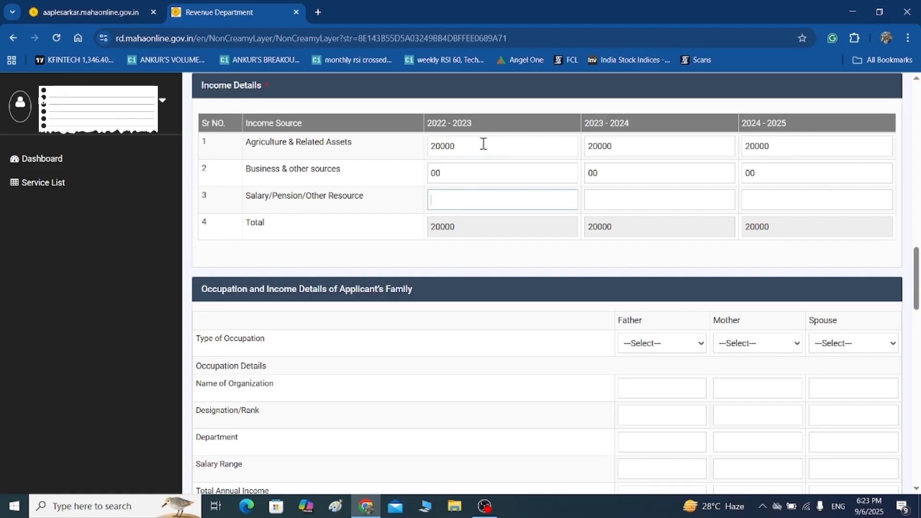
text(20000)
key(Tab)
text(20000)
key(Tab)
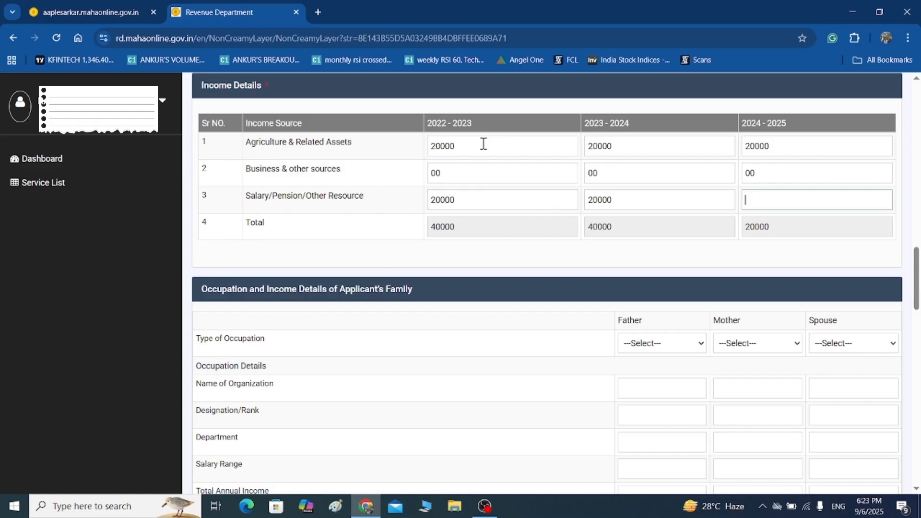
text(20000)
Correct the agriculture income to 120000, 200000 and 200000 for the three years.
key(BackSpace)
key(BackSpace)
key(BackSpace)
key(BackSpace)
click(471, 148)
key(BackSpace)
key(BackSpace)
key(BackSpace)
key(BackSpace)
key(BackSpace)
text(120000)
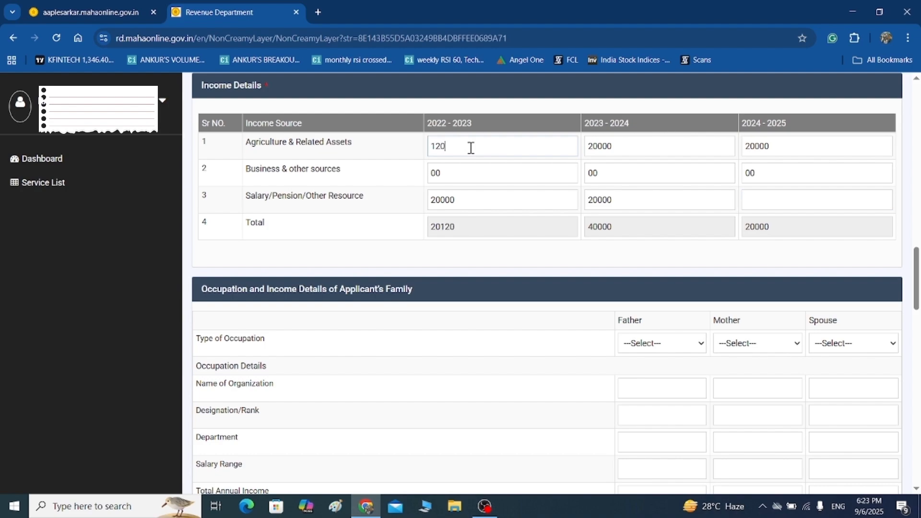
click(623, 148)
key(BackSpace)
key(BackSpace)
key(BackSpace)
key(BackSpace)
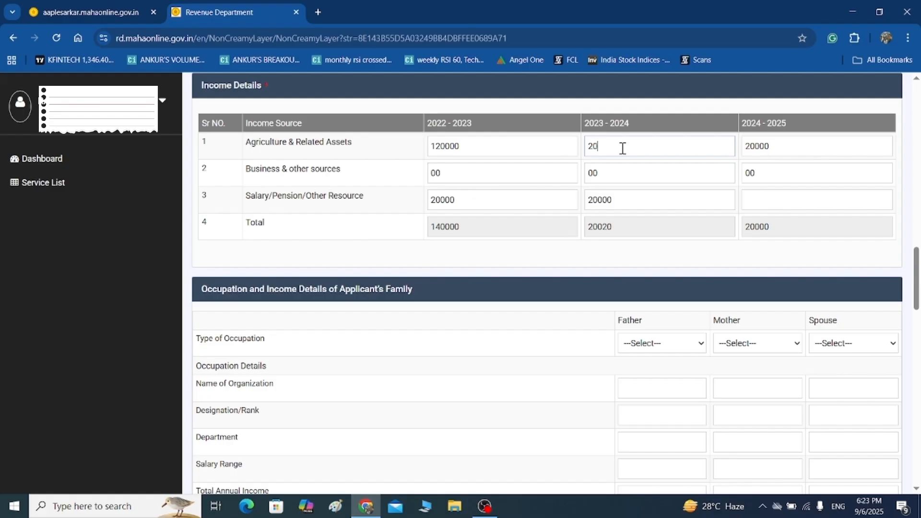
text(200000)
click(790, 150)
key(BackSpace)
key(BackSpace)
key(BackSpace)
text(0000)
click(489, 204)
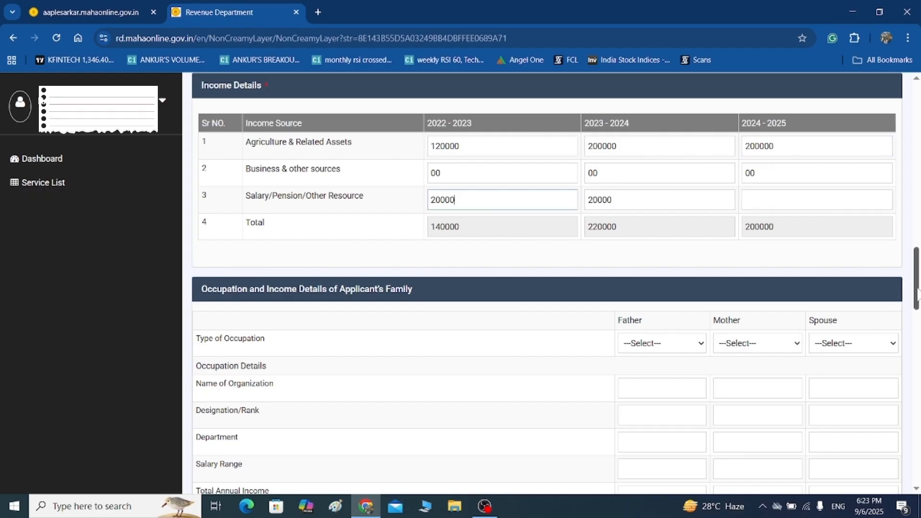
Set both father's and mother's type of occupation to Others.
drag(917, 293, 916, 324)
click(685, 144)
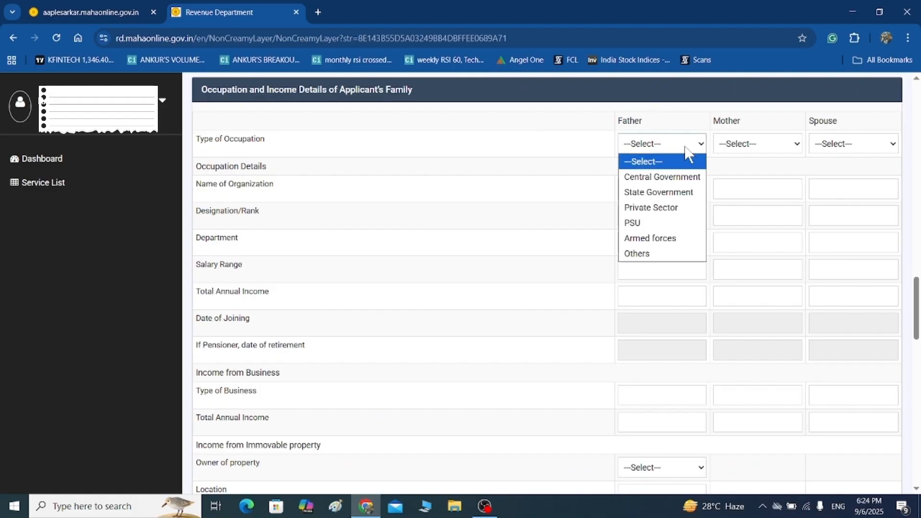
click(647, 253)
click(781, 143)
click(746, 253)
drag(917, 290, 919, 437)
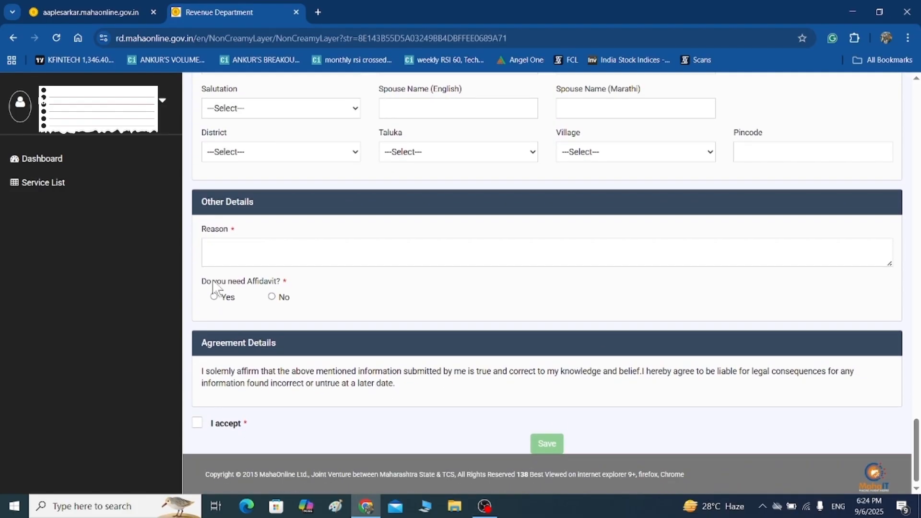
Enter the reason 'FOR GOVERNMENT JOB' and answer Yes to the affidavit question.
click(247, 248)
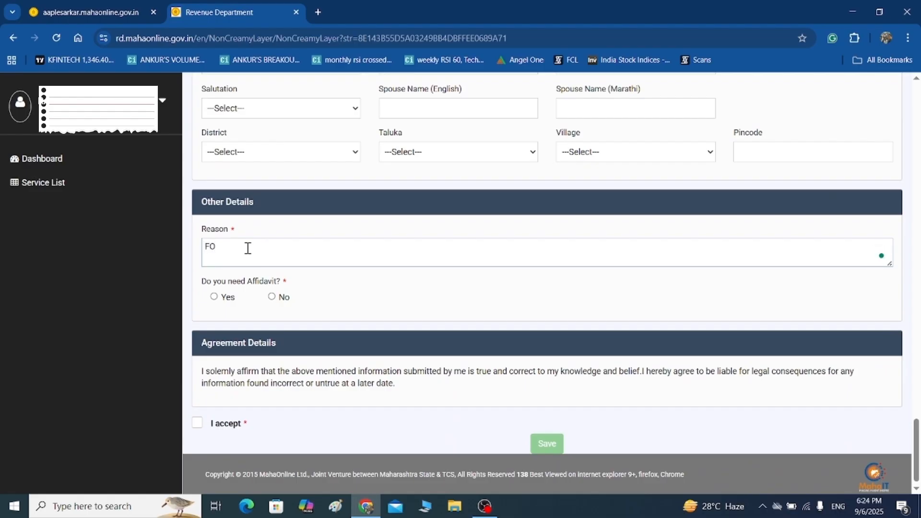
text(FOR GOVERNMENT JOB)
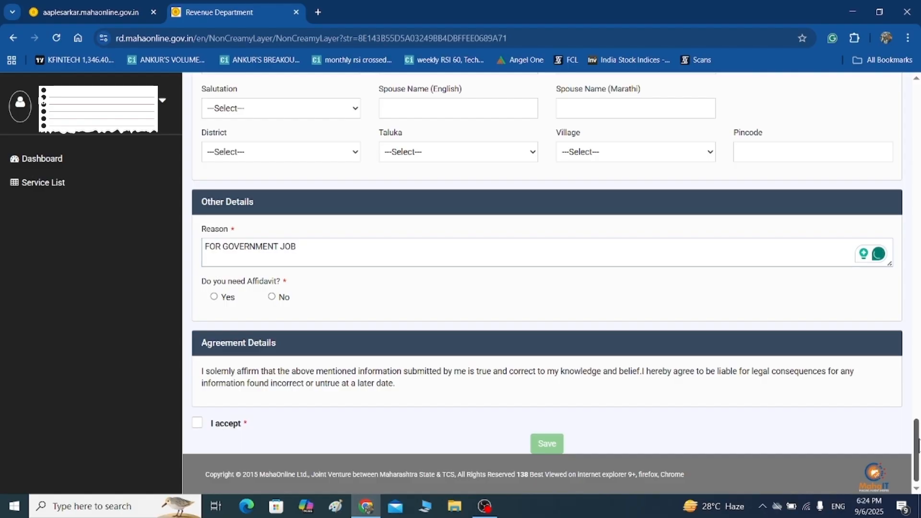
drag(919, 439, 920, 446)
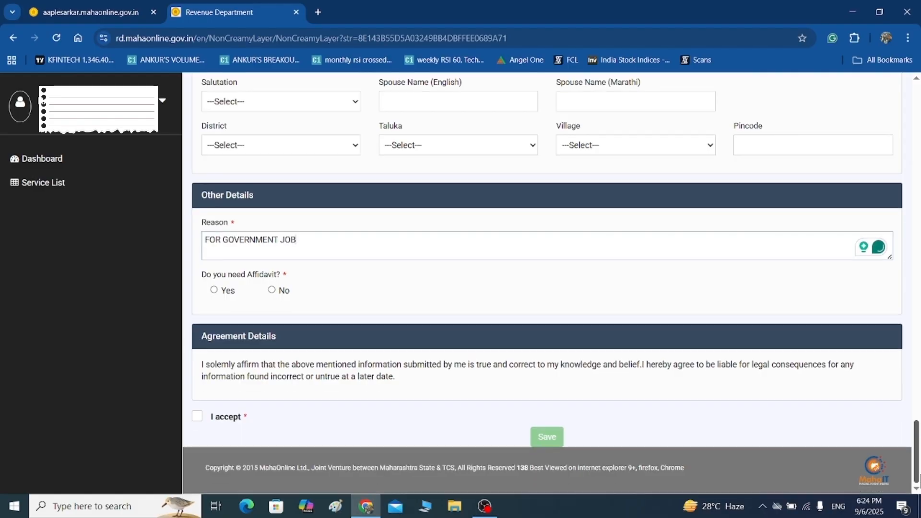
click(271, 290)
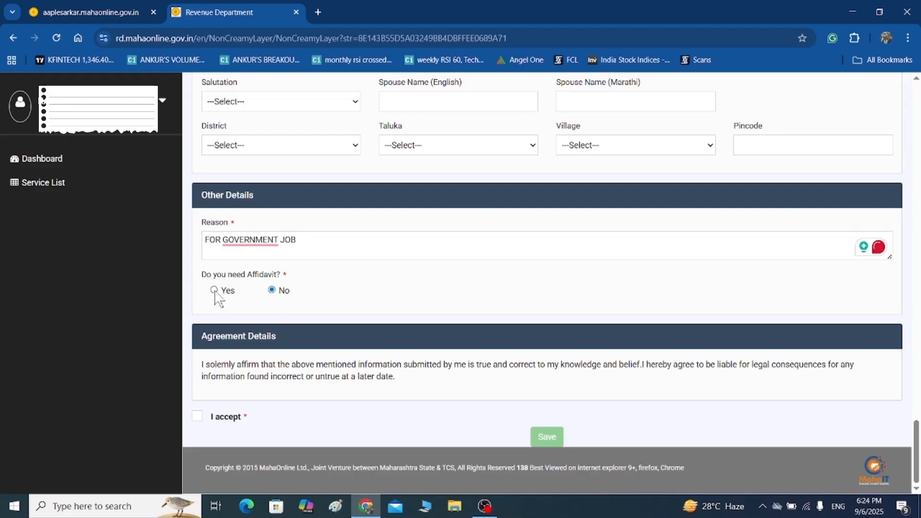
Accept the declaration and save the application, acknowledging the no-corrections warning.
click(197, 417)
click(537, 436)
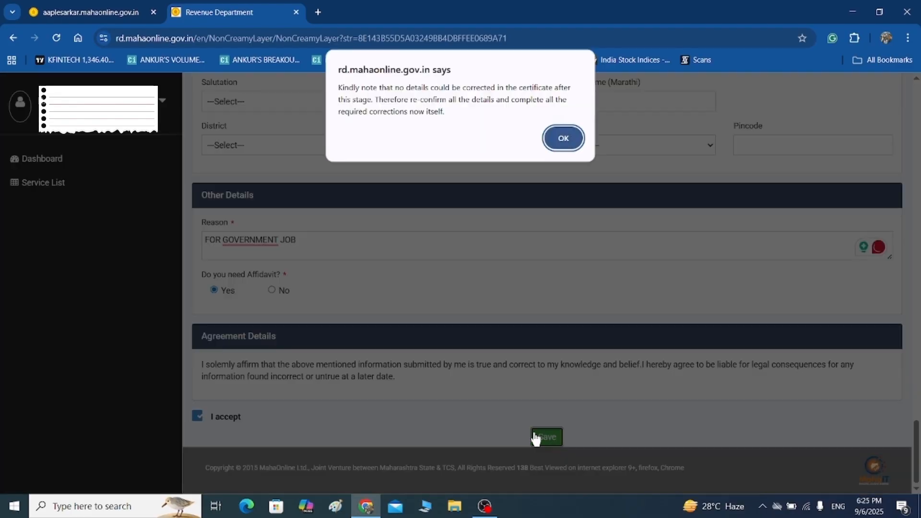
click(563, 137)
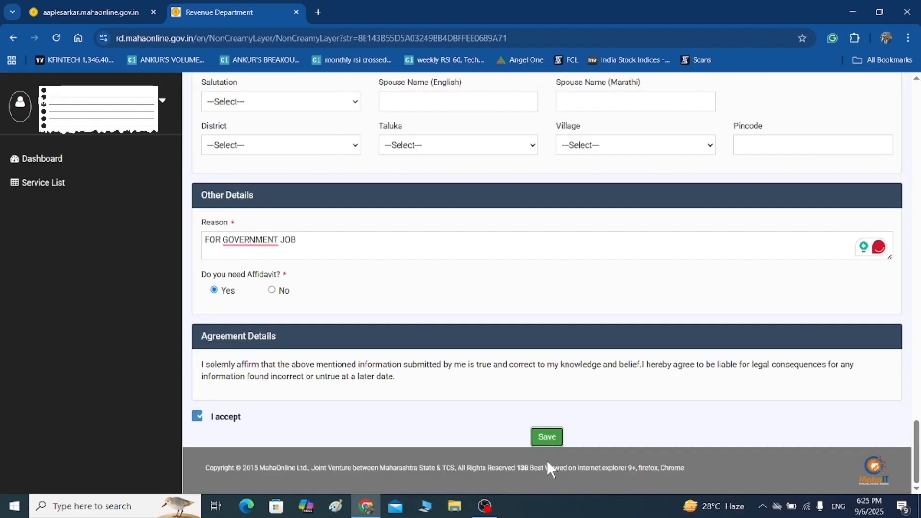
click(541, 436)
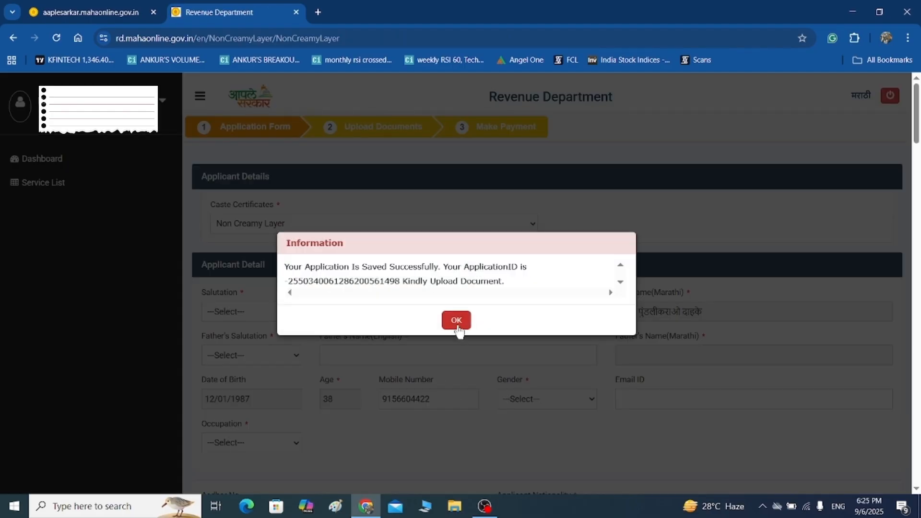
click(459, 322)
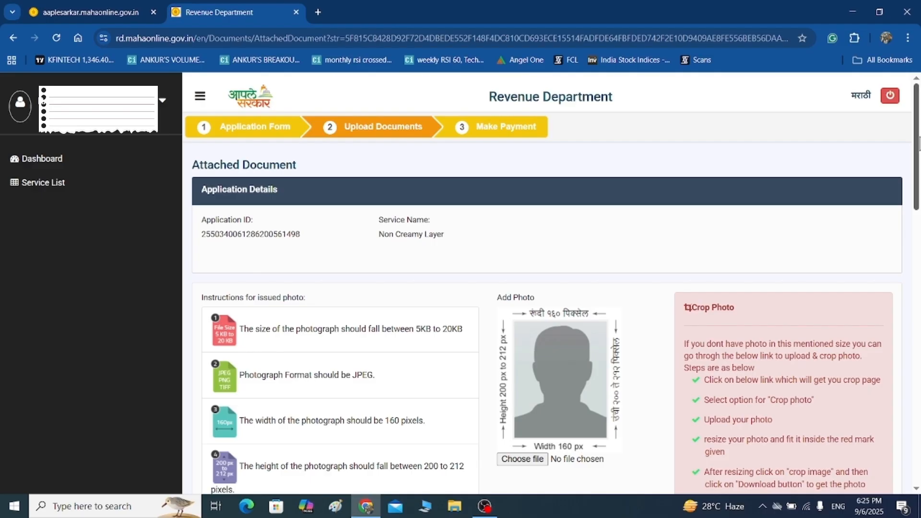
Attach PHOTO 1.png as the applicant photo, dismissing the size, width and height warnings.
drag(919, 144, 919, 223)
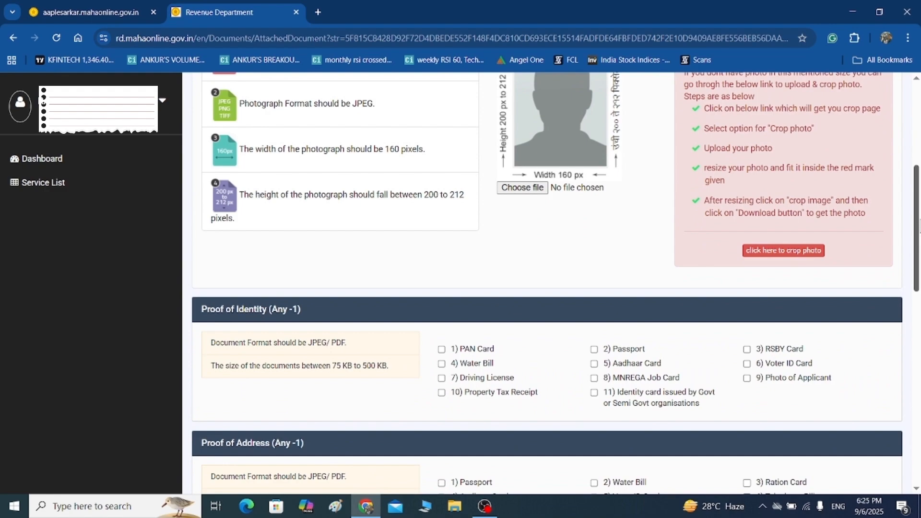
drag(919, 189, 919, 188)
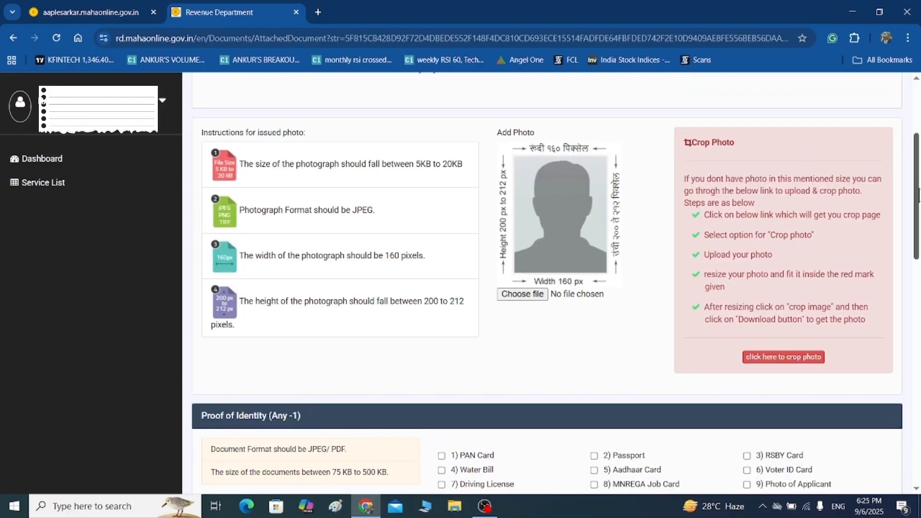
click(524, 294)
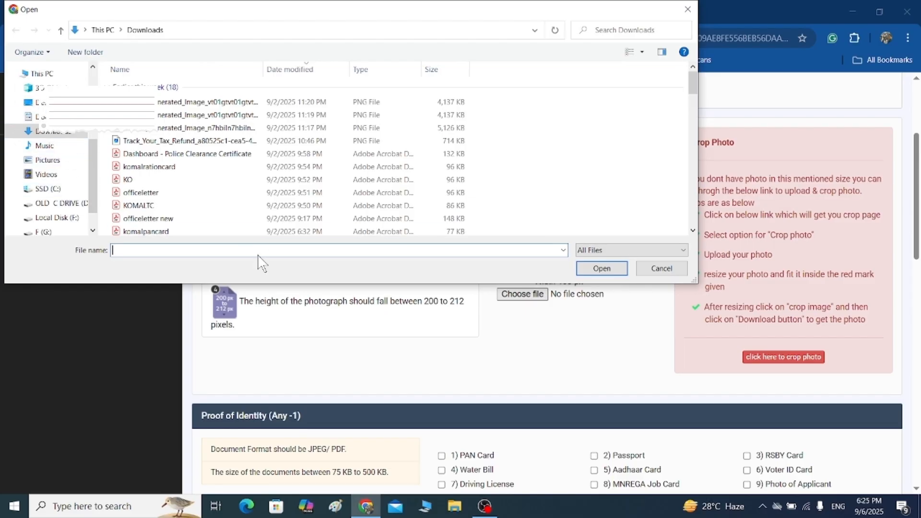
text(PHO)
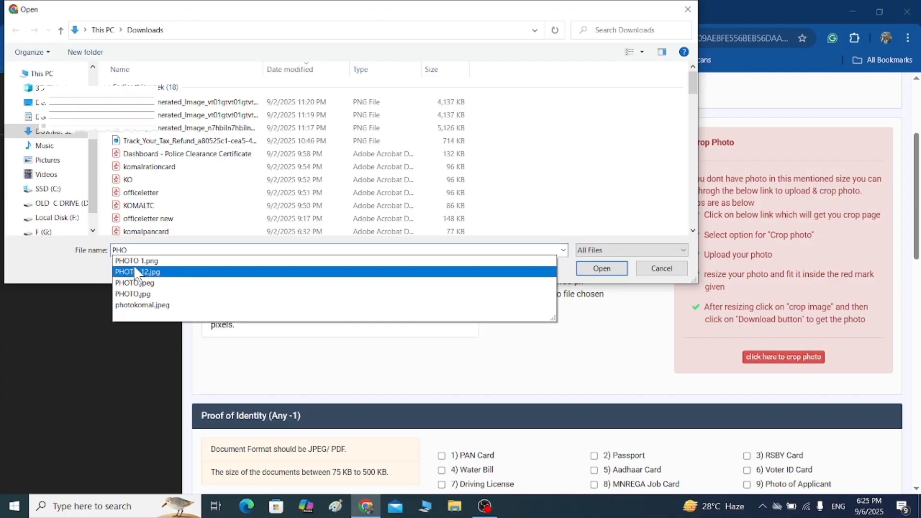
click(136, 260)
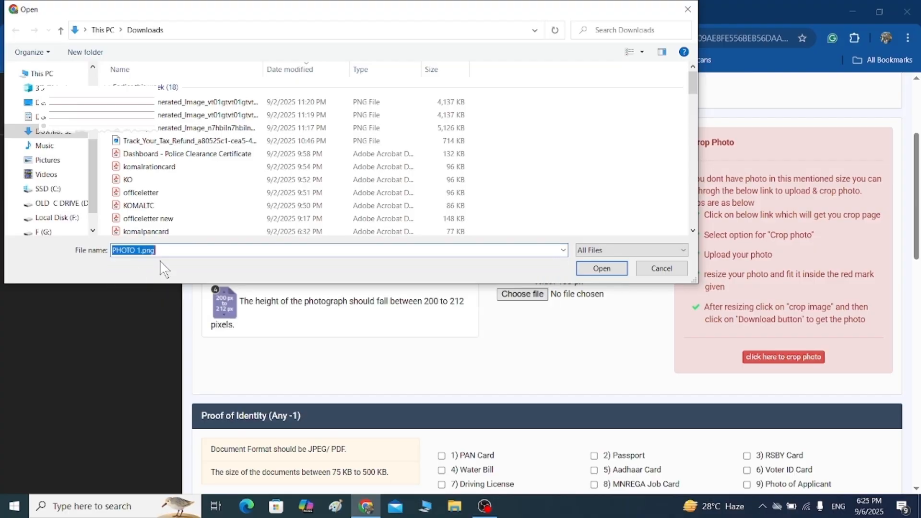
click(587, 271)
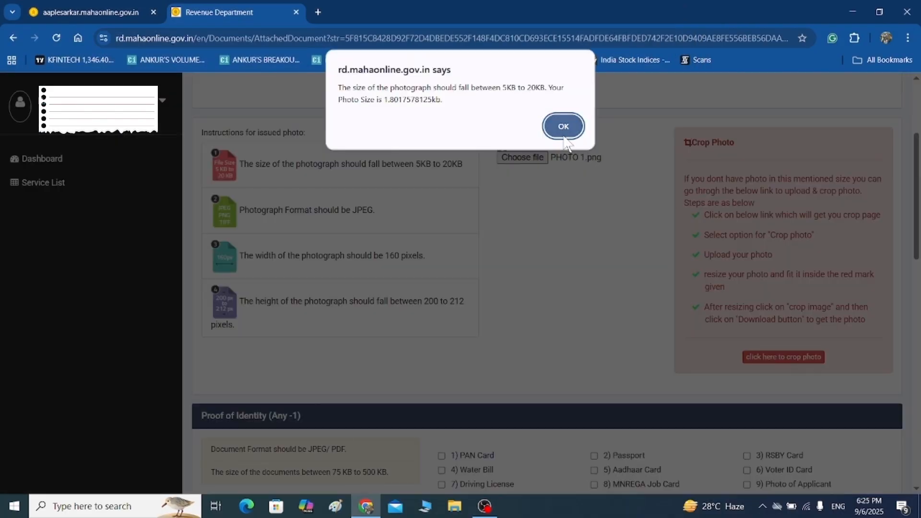
click(565, 137)
click(566, 117)
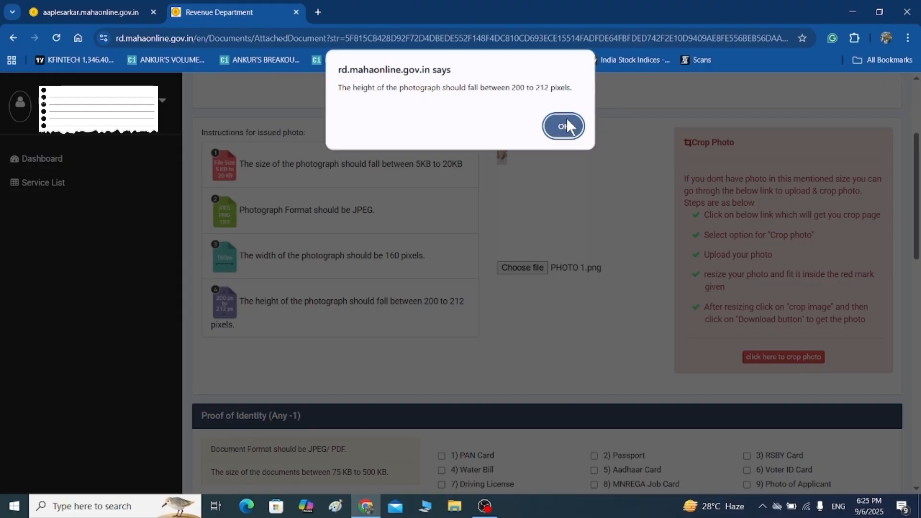
click(566, 118)
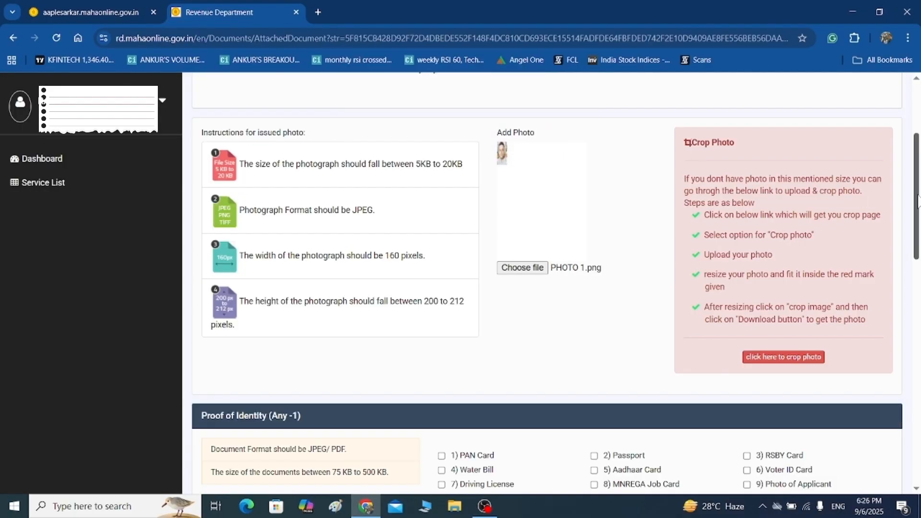
drag(919, 201, 918, 296)
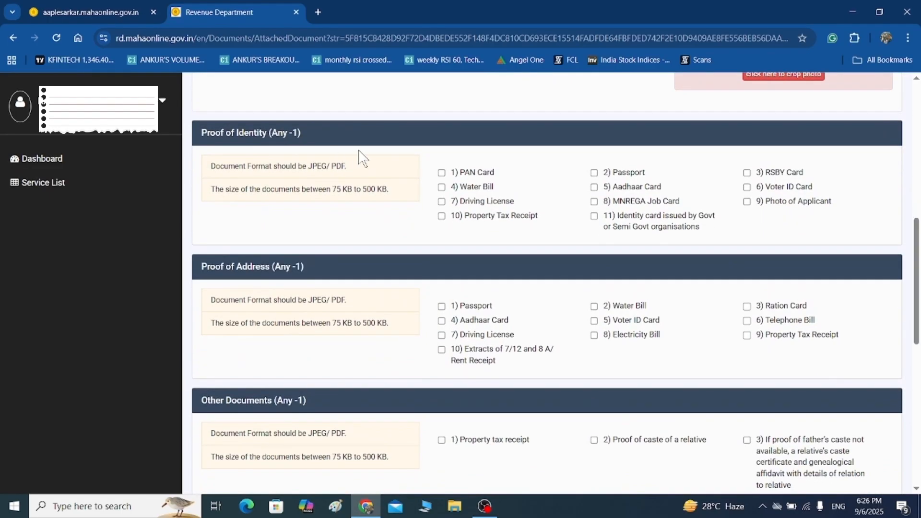
Choose PAN Card as proof of identity, submitted by file upload.
click(441, 174)
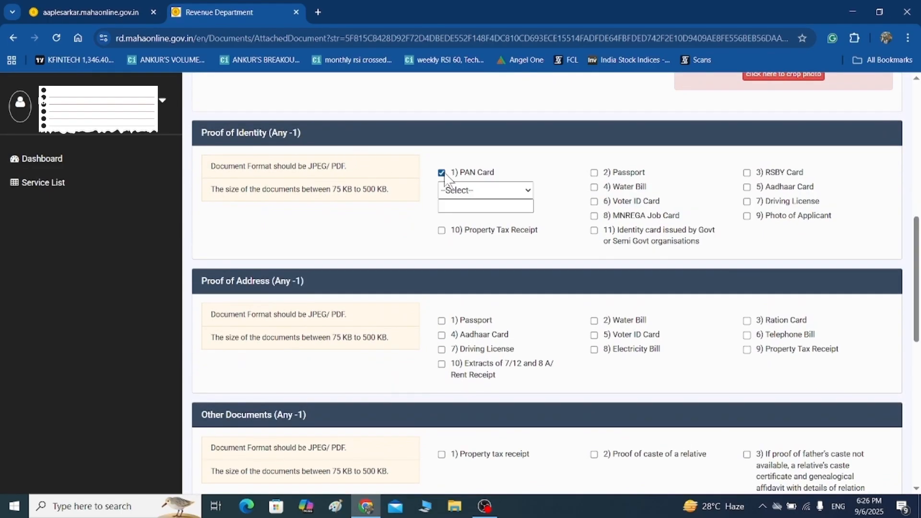
click(484, 191)
click(487, 221)
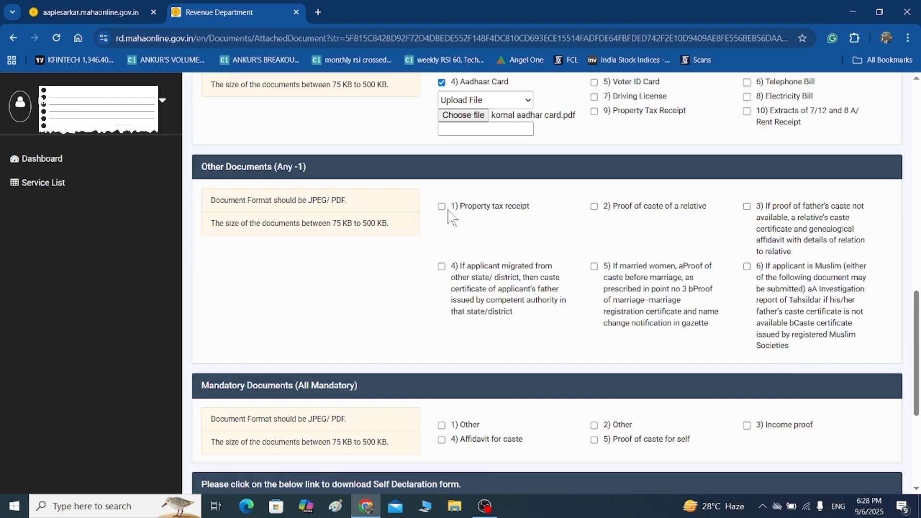
Upload Cast Certificate from the documents folder as proof of caste of a relative.
click(595, 207)
click(619, 225)
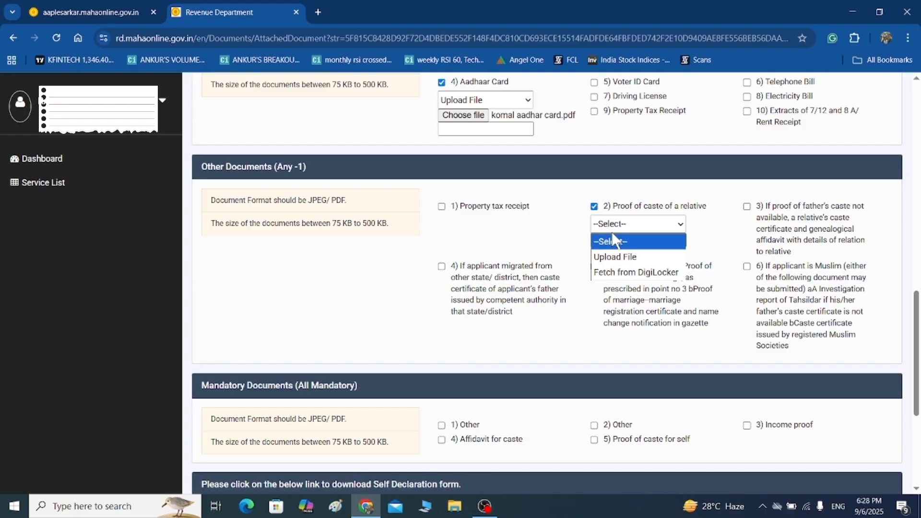
click(605, 259)
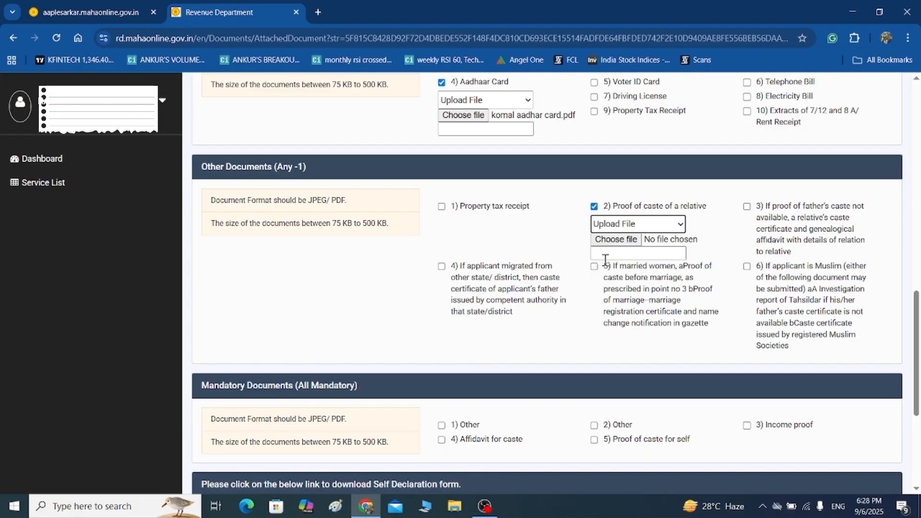
click(629, 243)
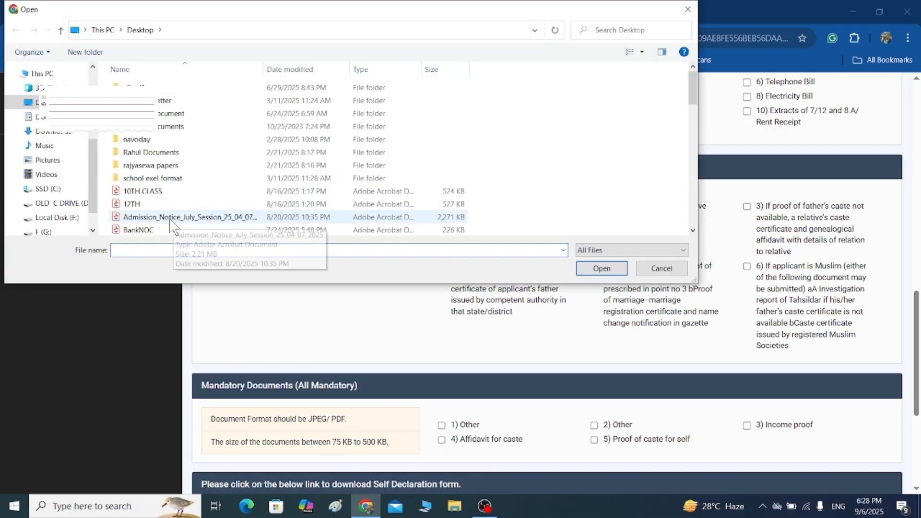
click(154, 249)
text(CA)
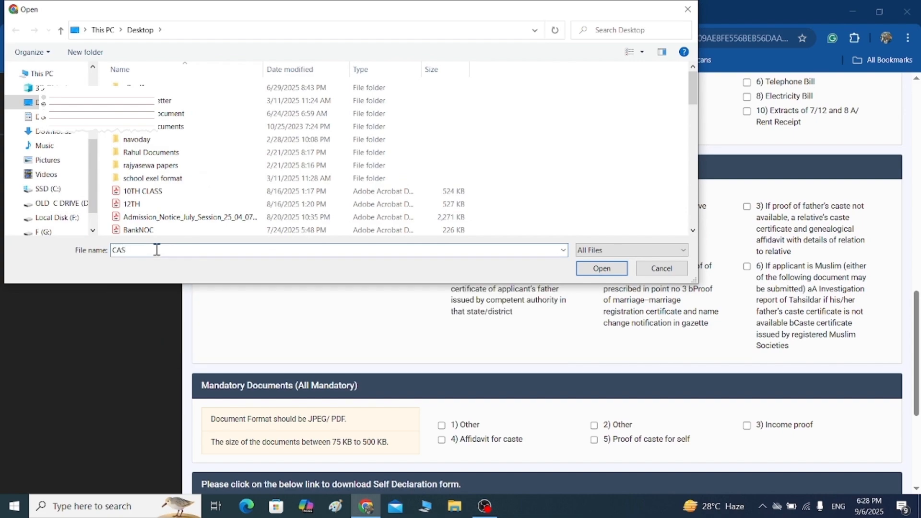
text(S)
key(BackSpace)
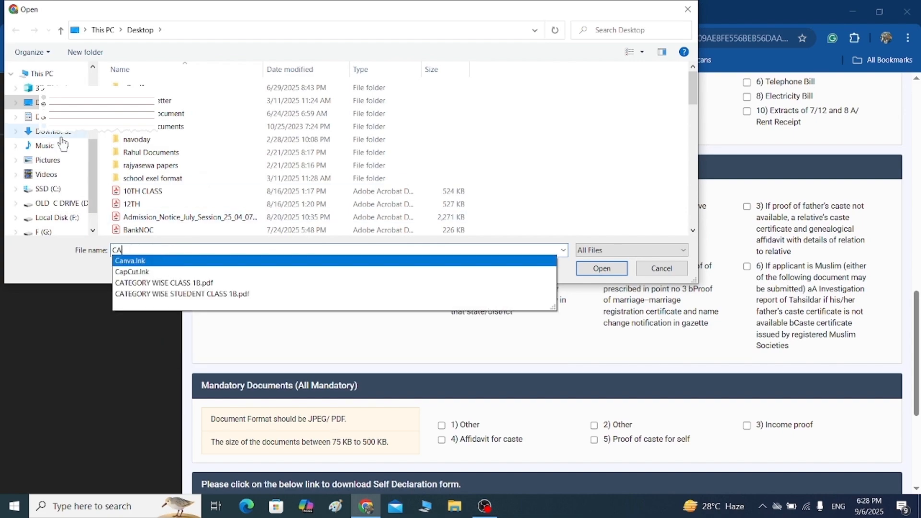
double_click(177, 152)
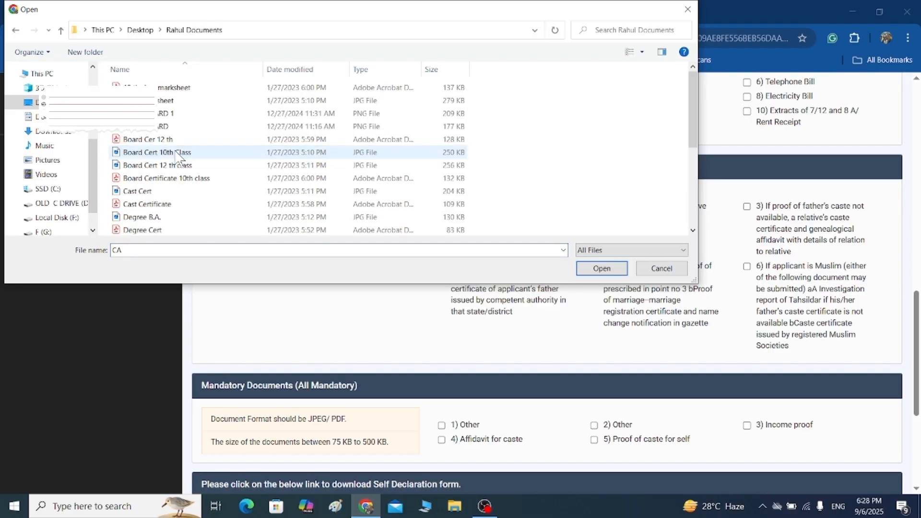
click(176, 204)
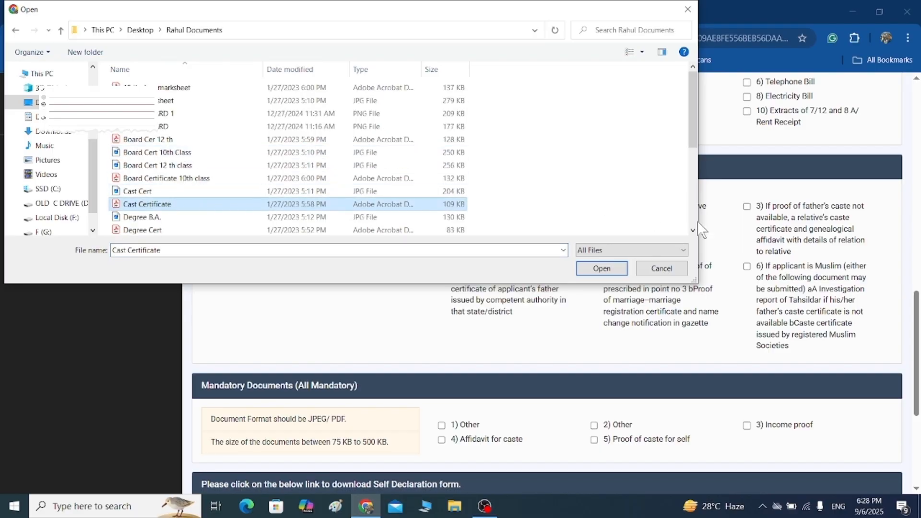
click(602, 268)
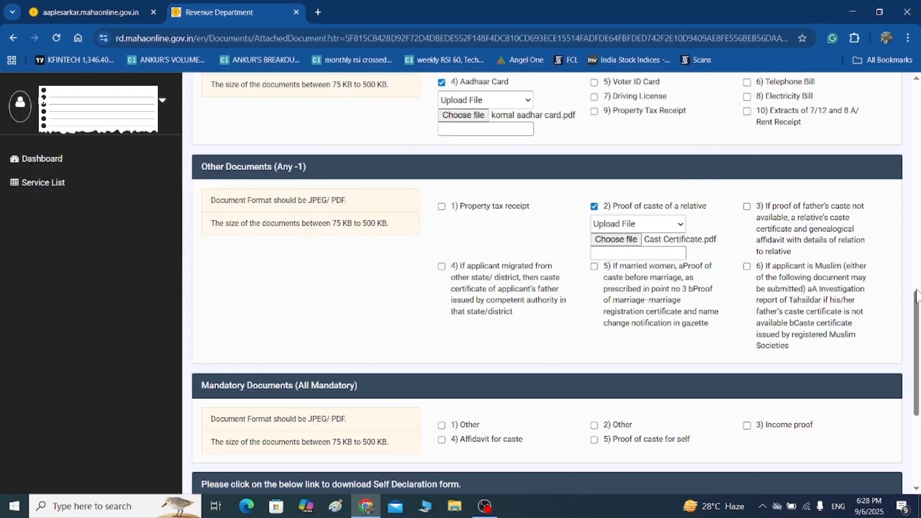
drag(918, 313, 918, 364)
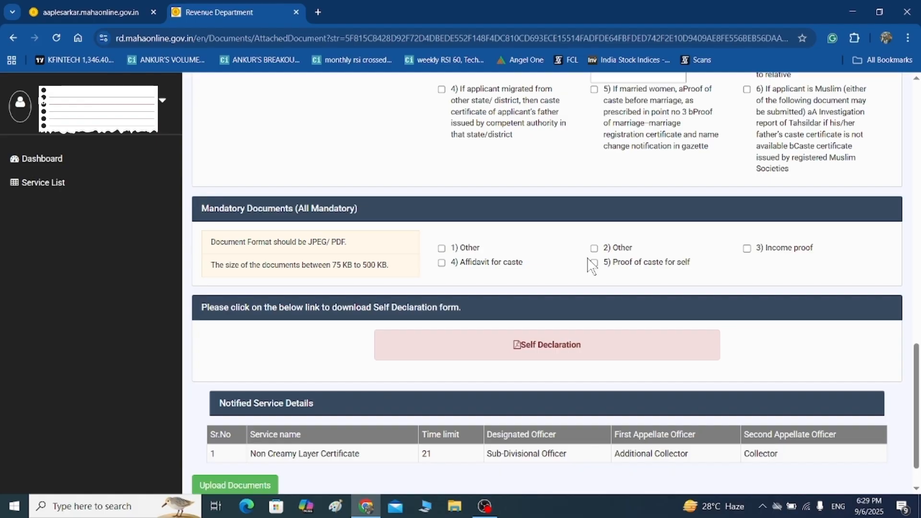
View the Self Declaration form PDF in a new tab, then return to the upload page.
click(561, 338)
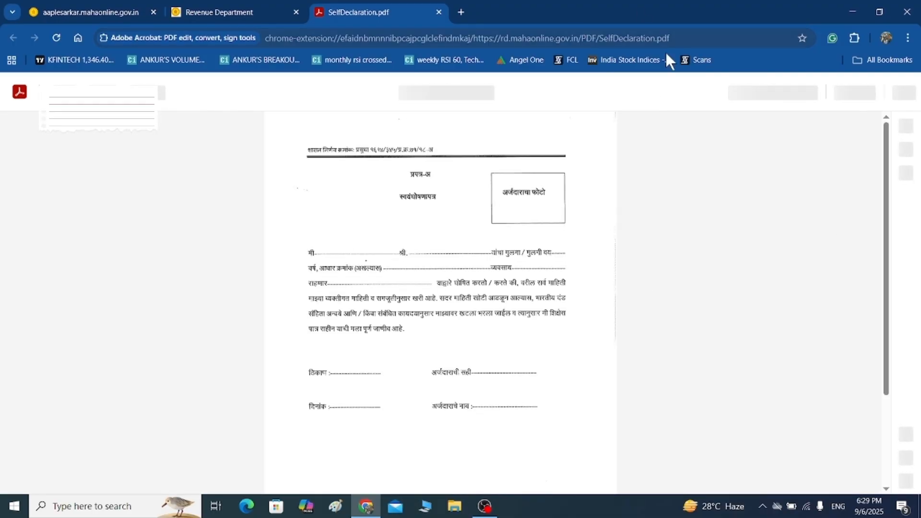
click(244, 10)
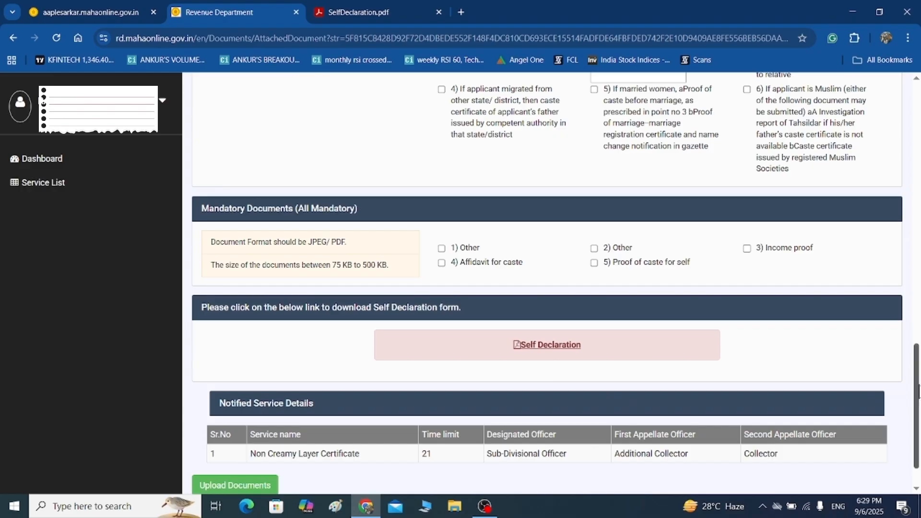
scroll(918, 379, down, 1)
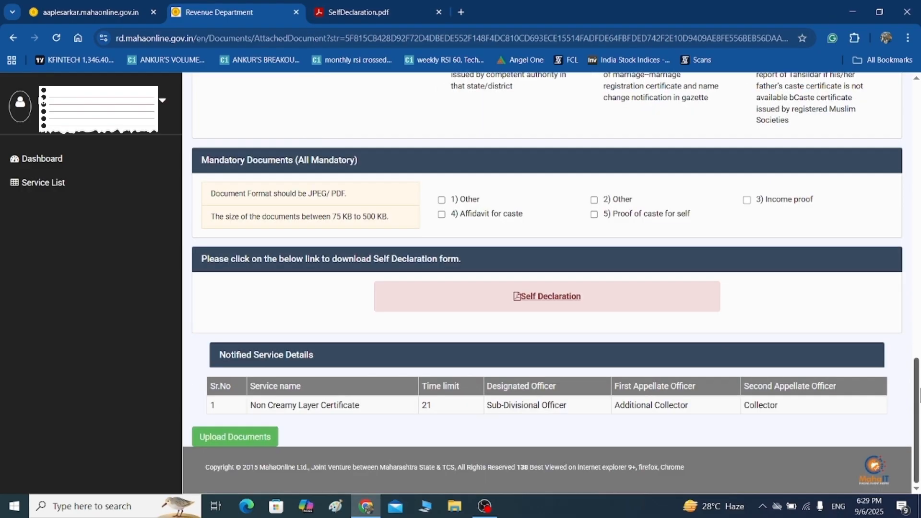
scroll(918, 388, up, 2)
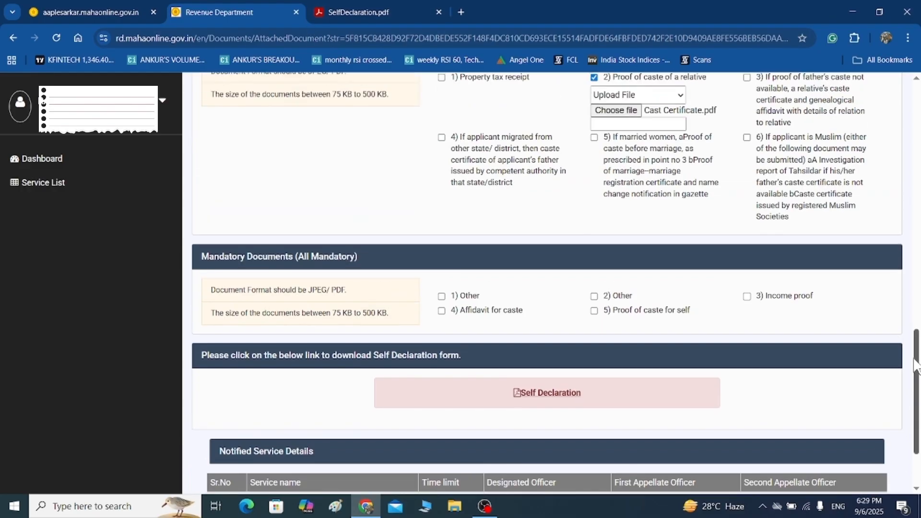
Tick the '1) Other' mandatory document and set its source to Upload File.
click(441, 296)
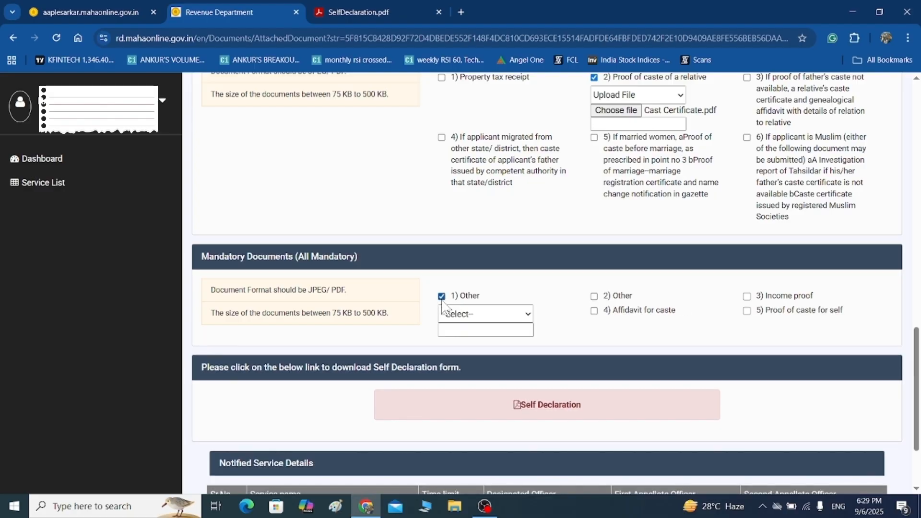
click(479, 314)
click(504, 347)
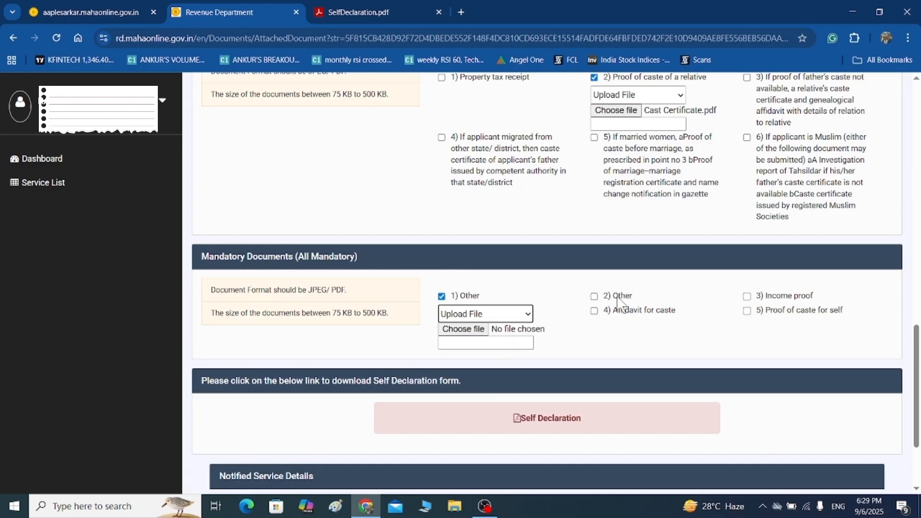
click(682, 317)
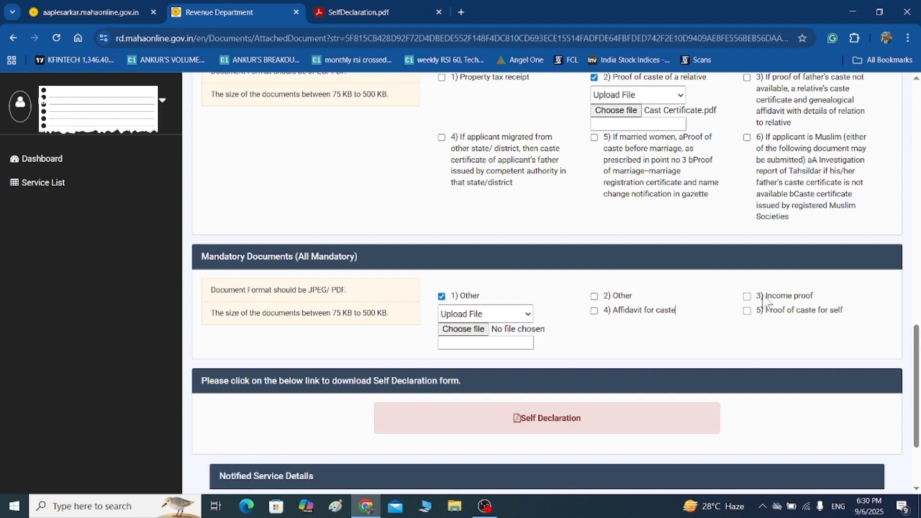
Dismiss the file picker without choosing a file and return to the SelfDeclaration.pdf tab.
click(459, 330)
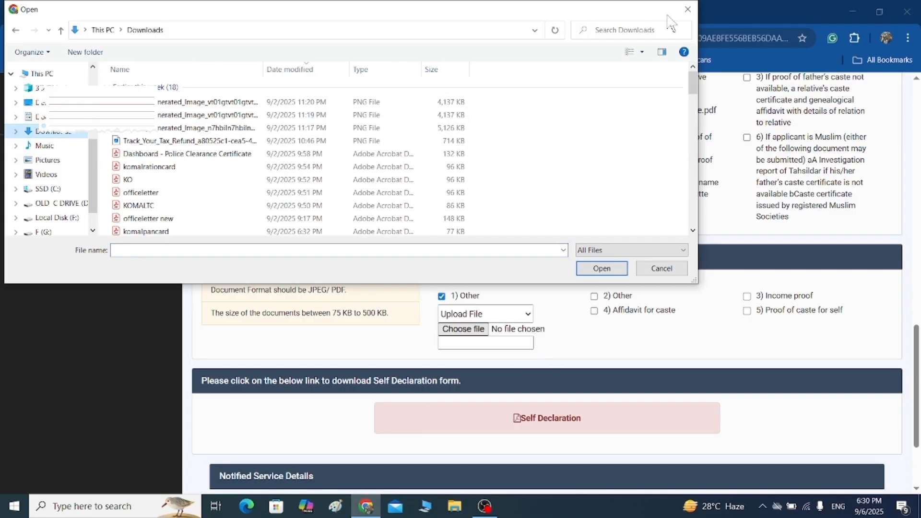
click(687, 9)
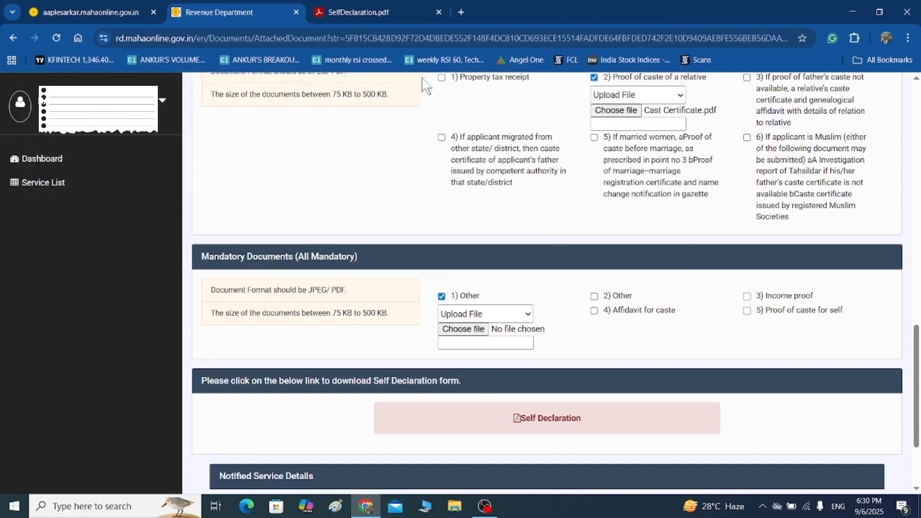
click(401, 4)
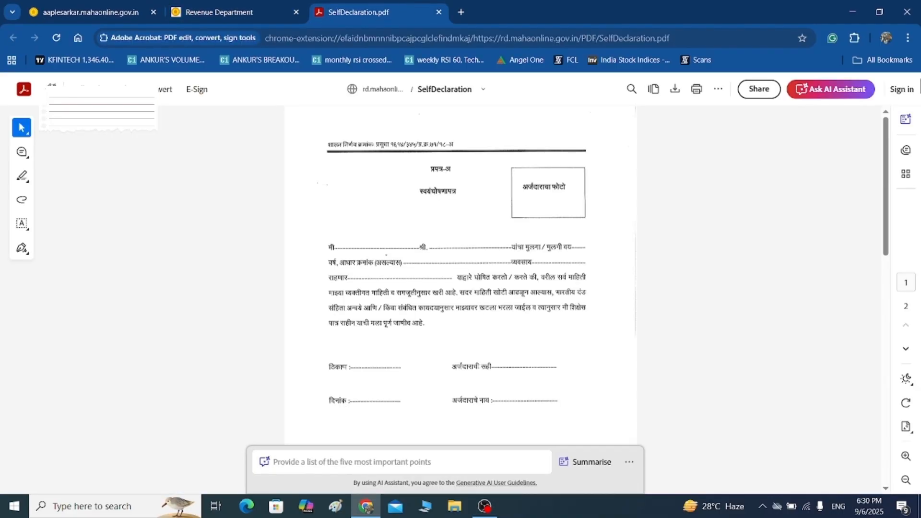
Save the Self Declaration PDF to Downloads as SelfDeclaration, then close the Acrobat window.
click(676, 91)
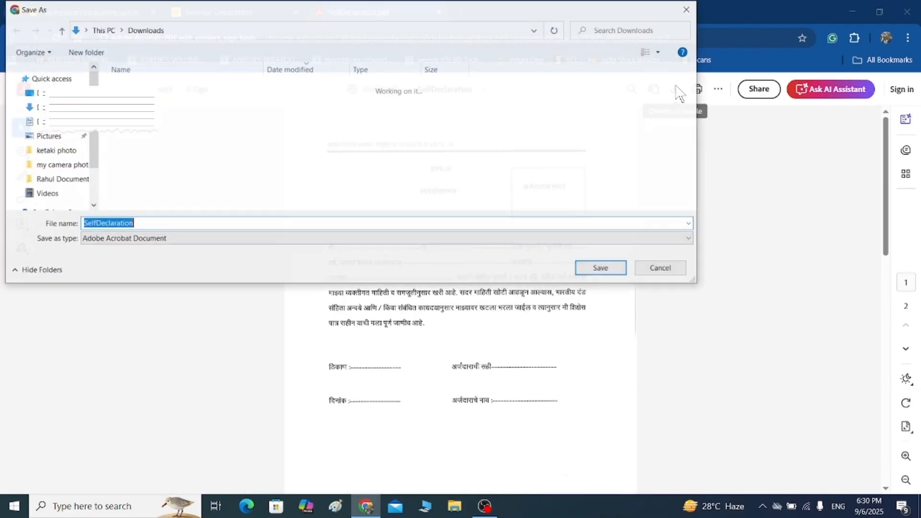
click(595, 275)
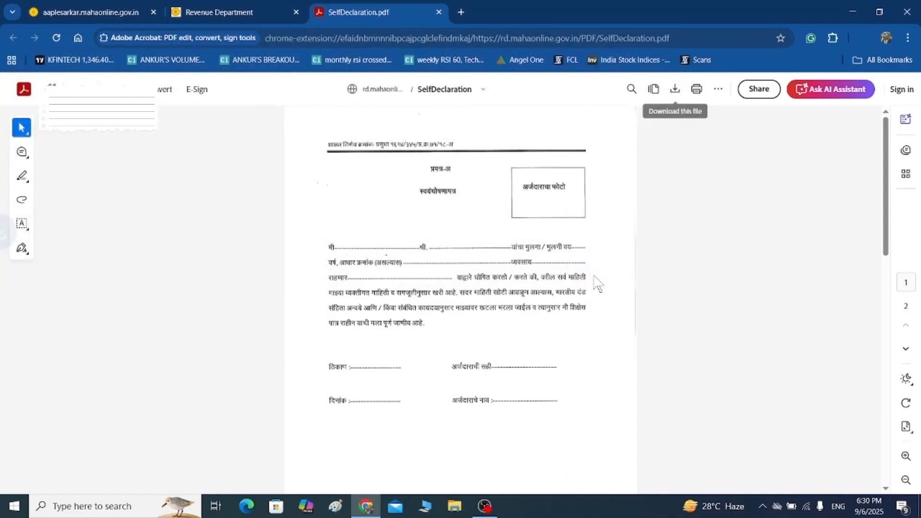
click(205, 9)
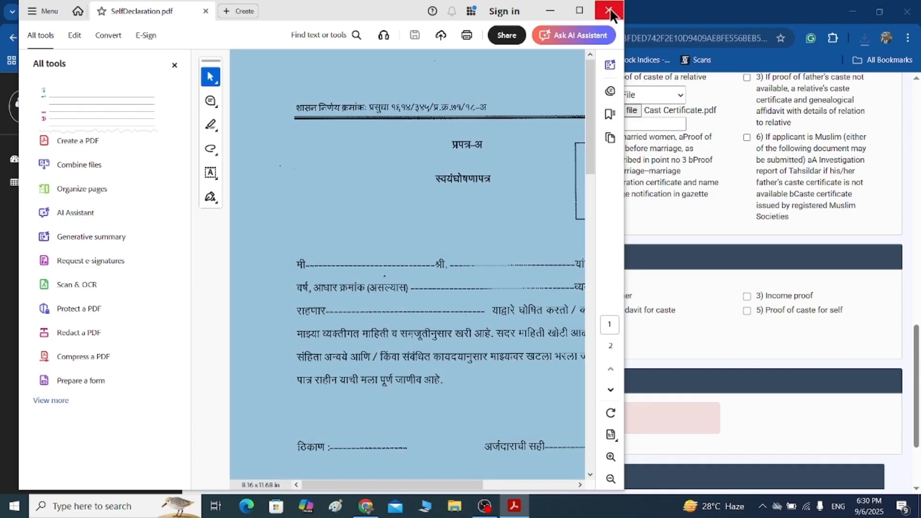
click(608, 10)
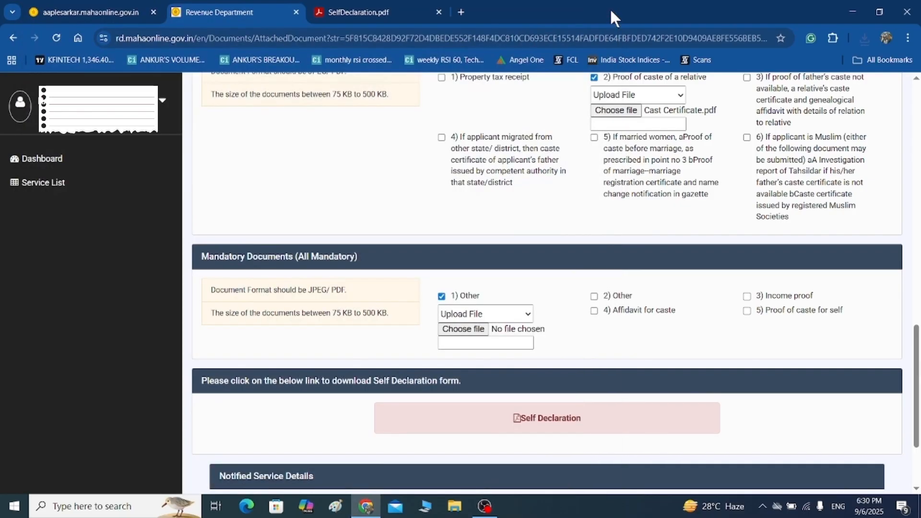
Attach SelfDeclaration.pdf from Downloads to both 'Other' mandatory document slots.
click(456, 329)
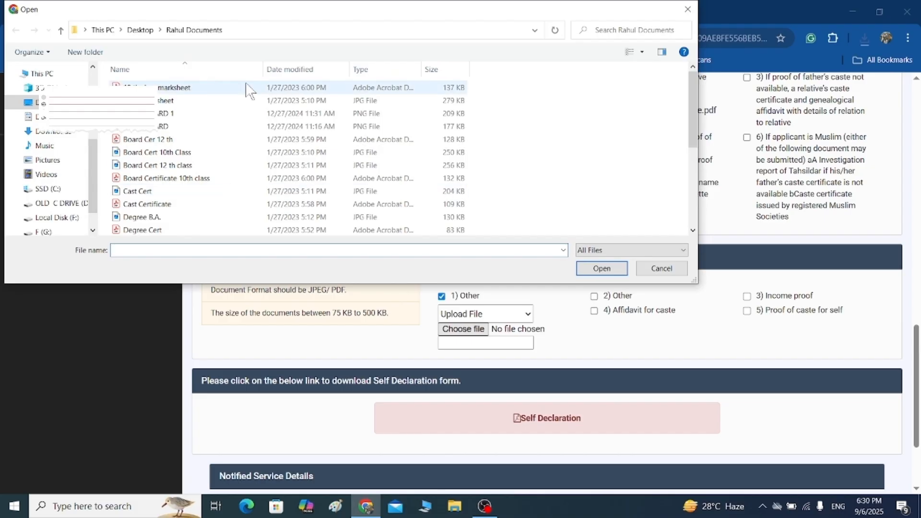
click(48, 132)
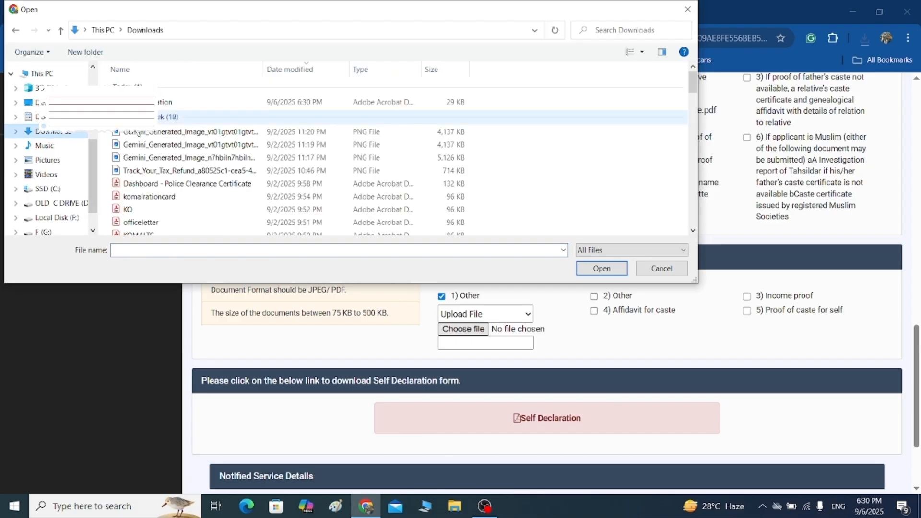
click(187, 102)
click(598, 268)
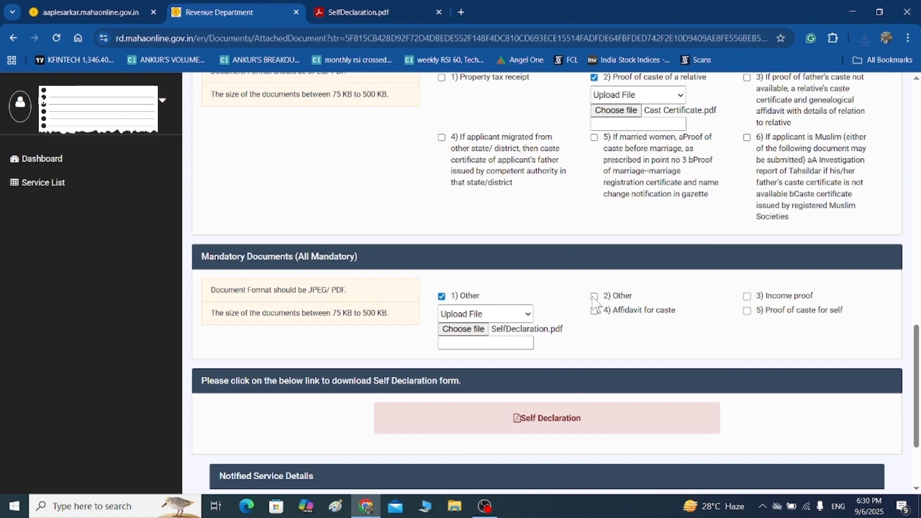
click(594, 297)
click(636, 314)
click(619, 343)
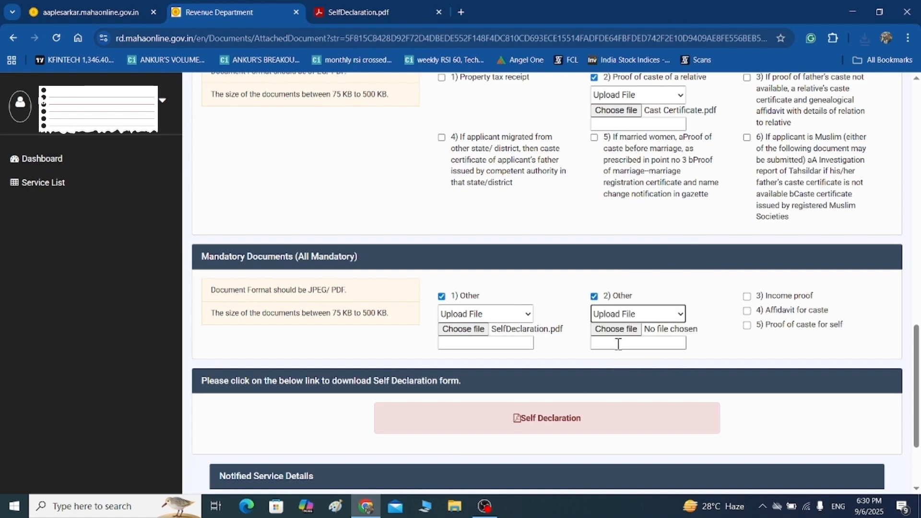
click(624, 330)
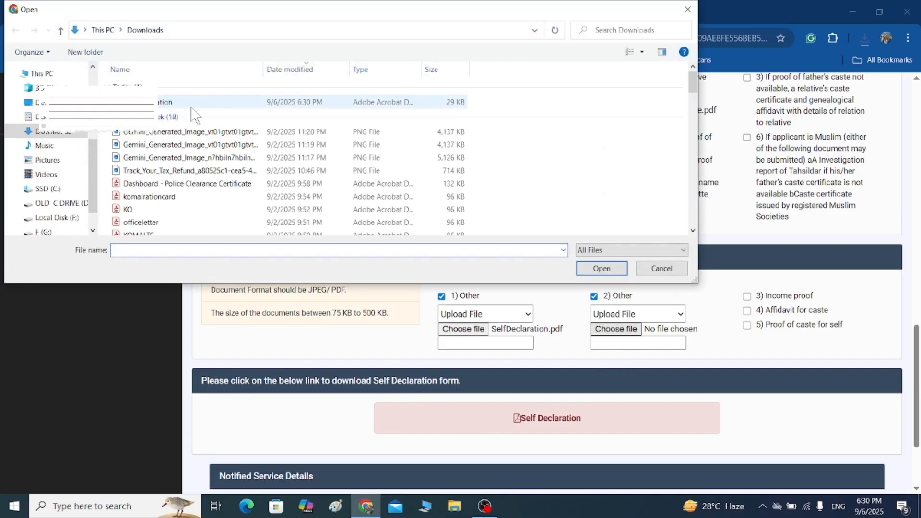
click(184, 102)
click(610, 267)
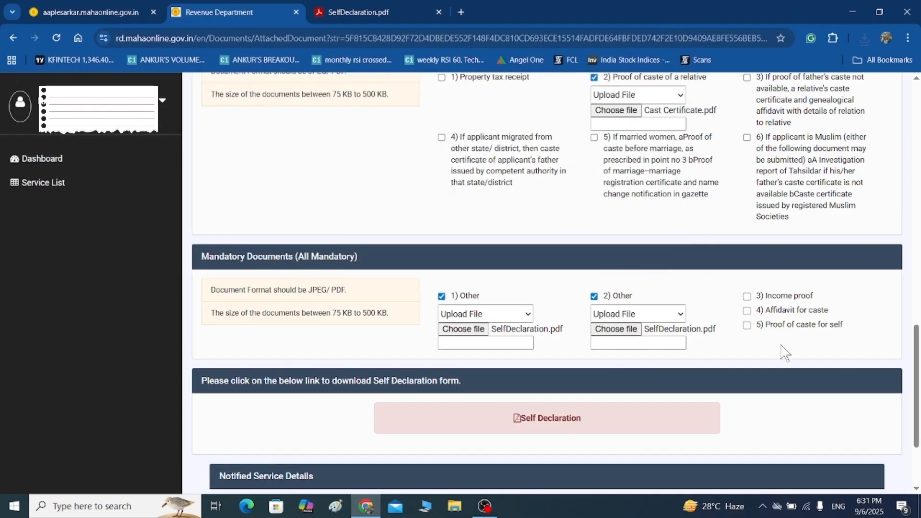
Tick '3) Income proof' and upload SelfDeclaration.pdf for it.
click(747, 297)
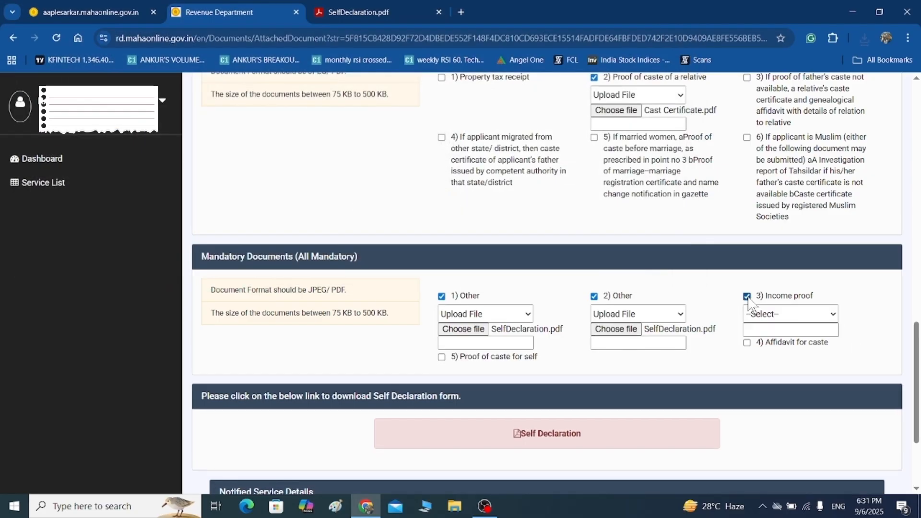
click(767, 314)
click(760, 342)
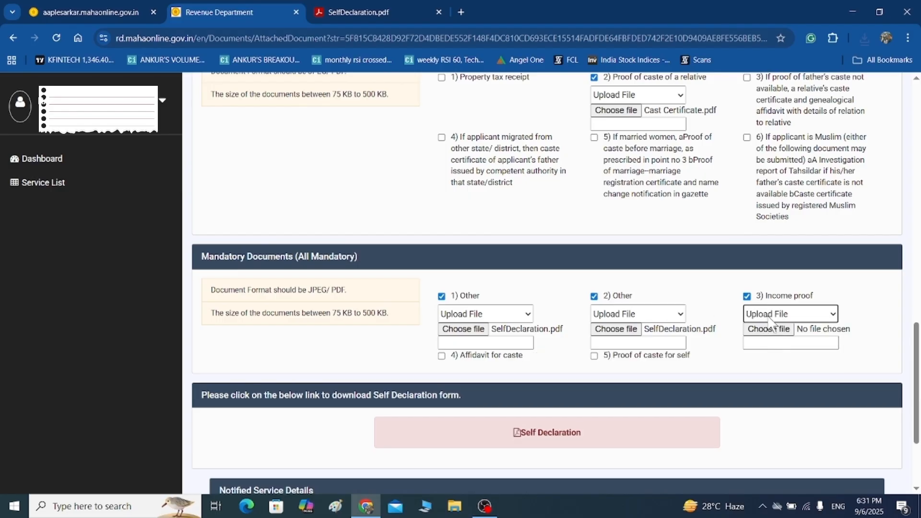
click(767, 329)
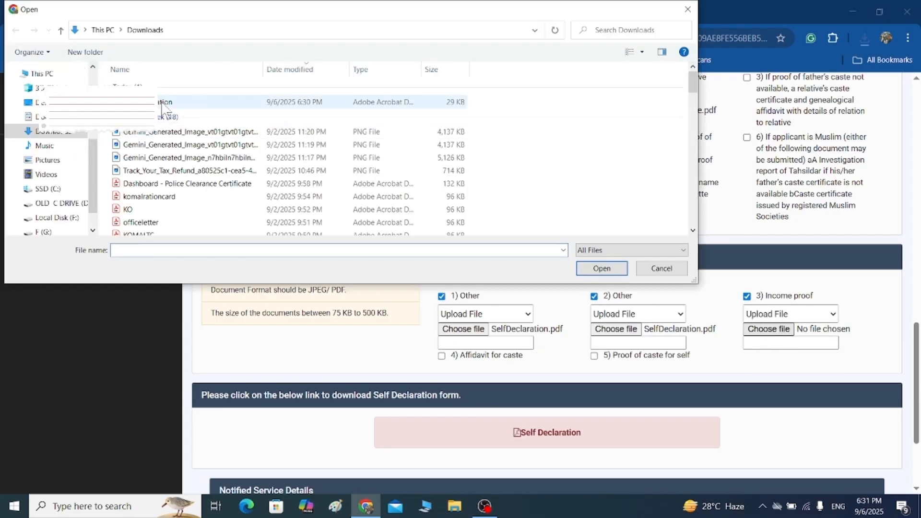
click(182, 102)
click(602, 268)
Tick '5) Proof of caste for self' and upload Cast Certificate.pdf from the Desktop folder.
click(594, 356)
click(637, 374)
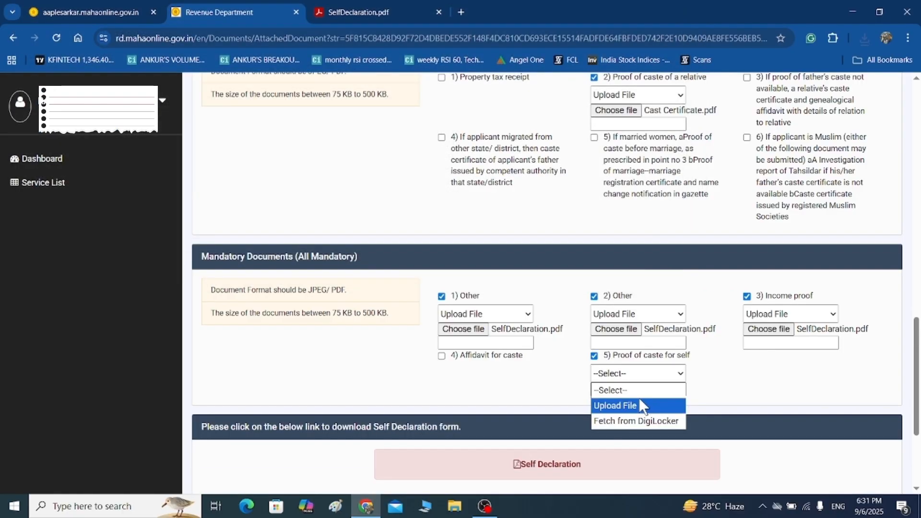
click(639, 404)
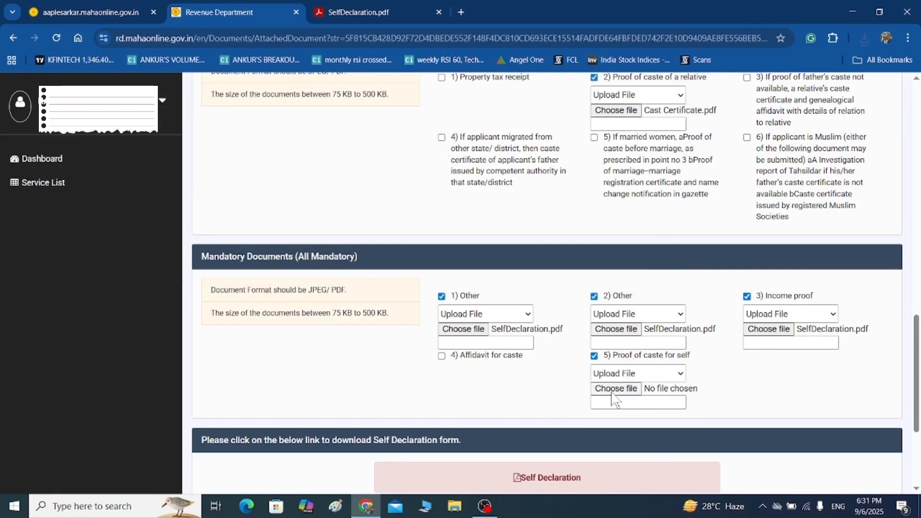
click(616, 389)
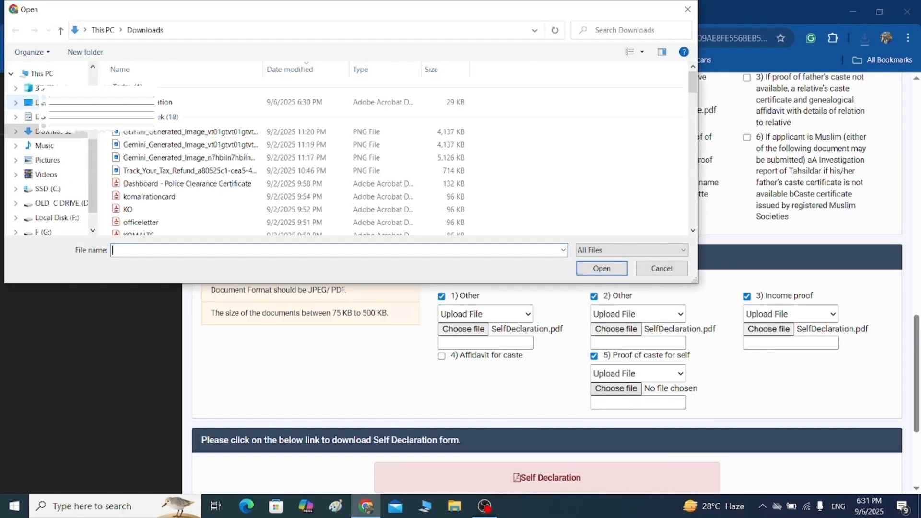
click(38, 102)
double_click(143, 152)
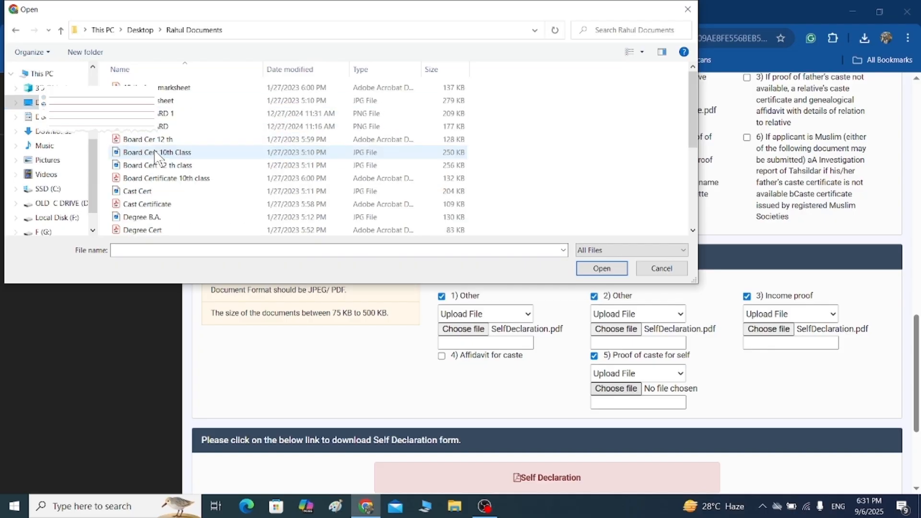
click(186, 203)
click(602, 268)
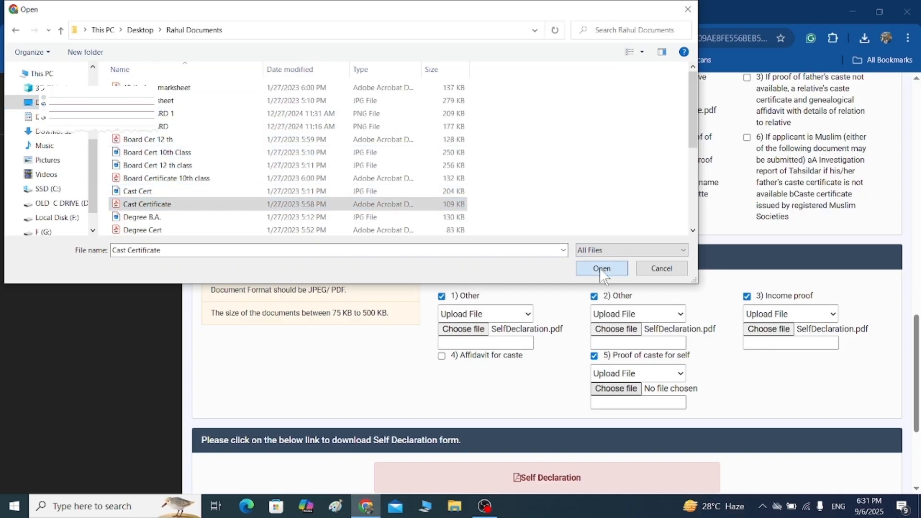
drag(918, 347, 918, 401)
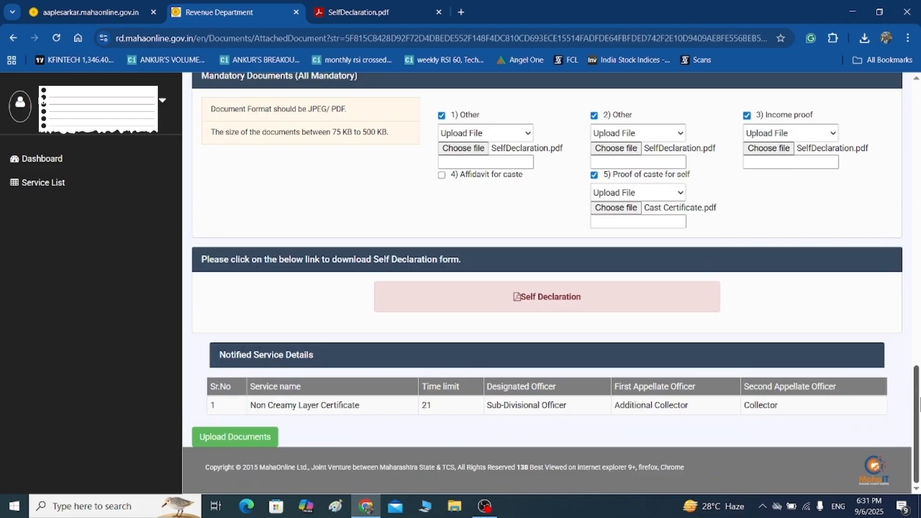
Upload Cast Certificate.pdf as '4) Affidavit for caste' and submit with Upload Documents.
click(442, 176)
click(468, 196)
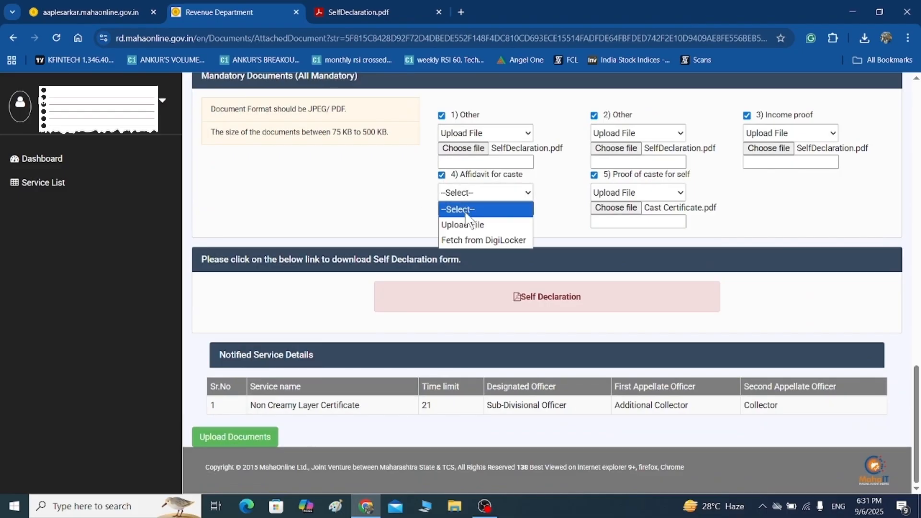
click(468, 225)
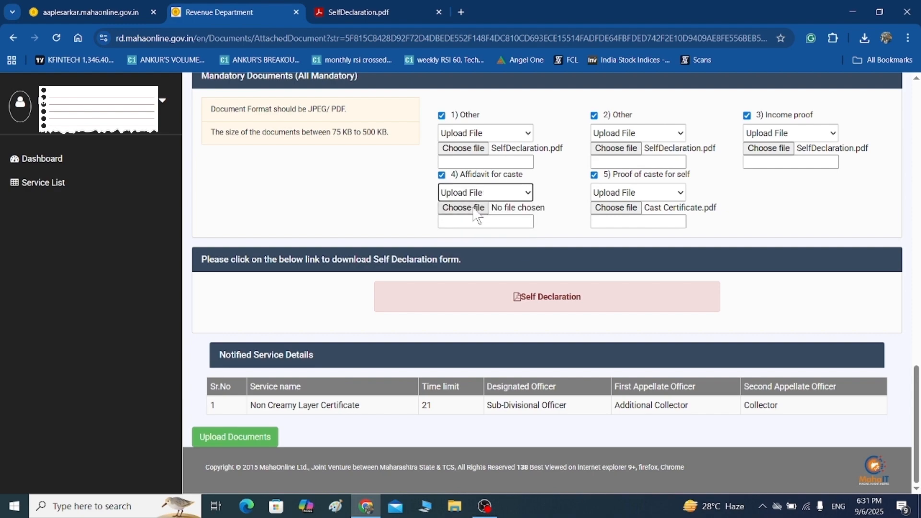
click(474, 210)
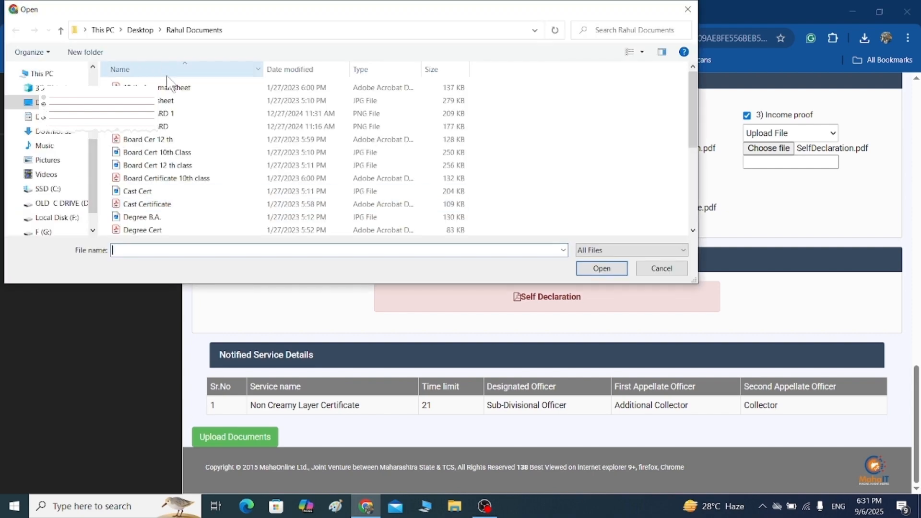
click(153, 206)
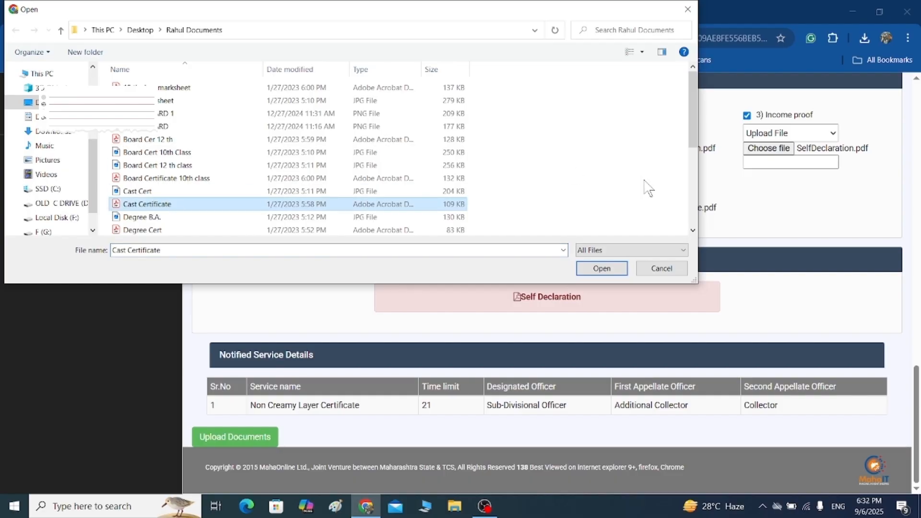
click(602, 268)
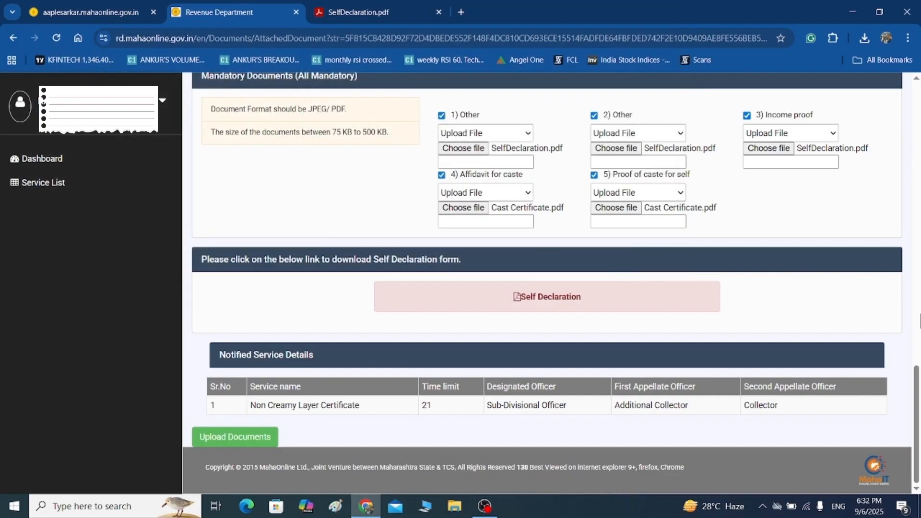
click(264, 436)
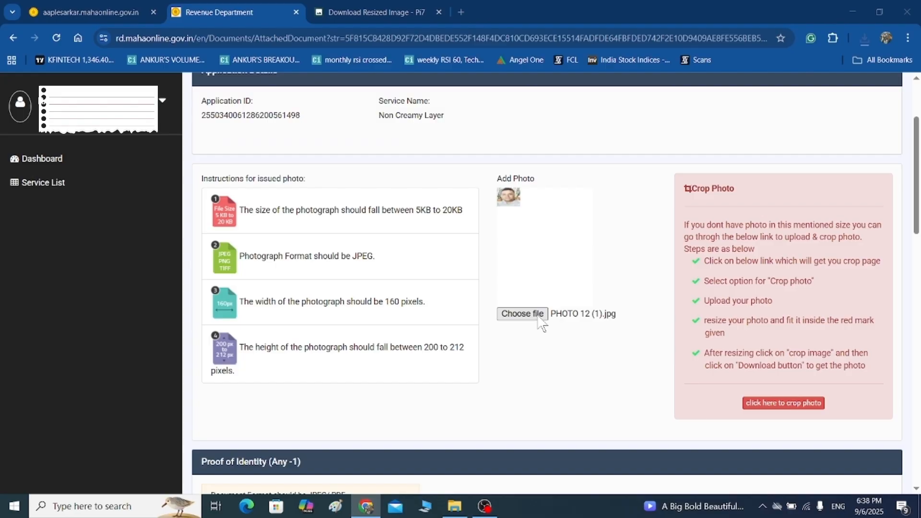
Attach PHOTO (1) as the applicant photo, upload the documents, and acknowledge the saved message.
click(533, 315)
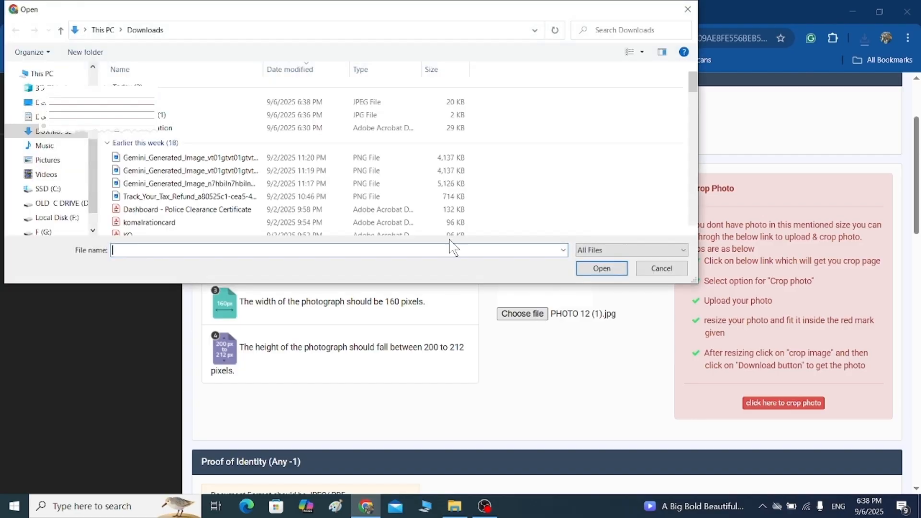
click(162, 102)
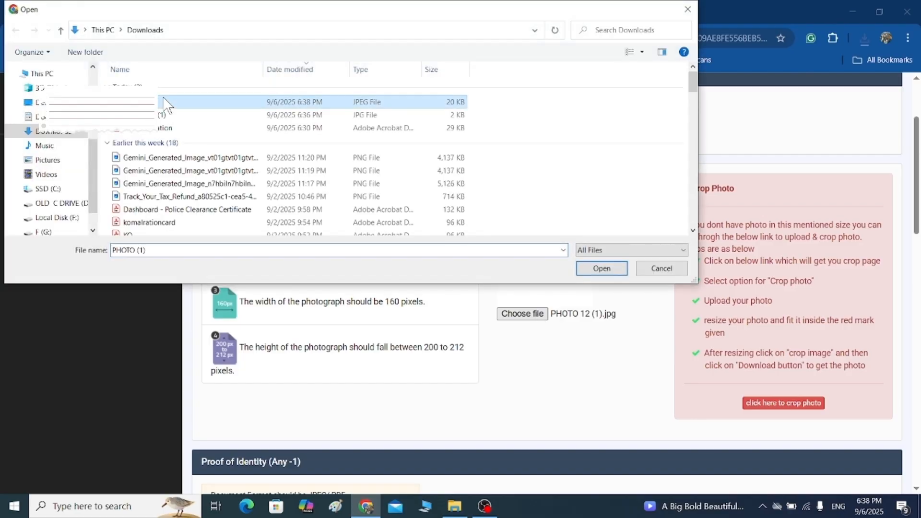
click(602, 268)
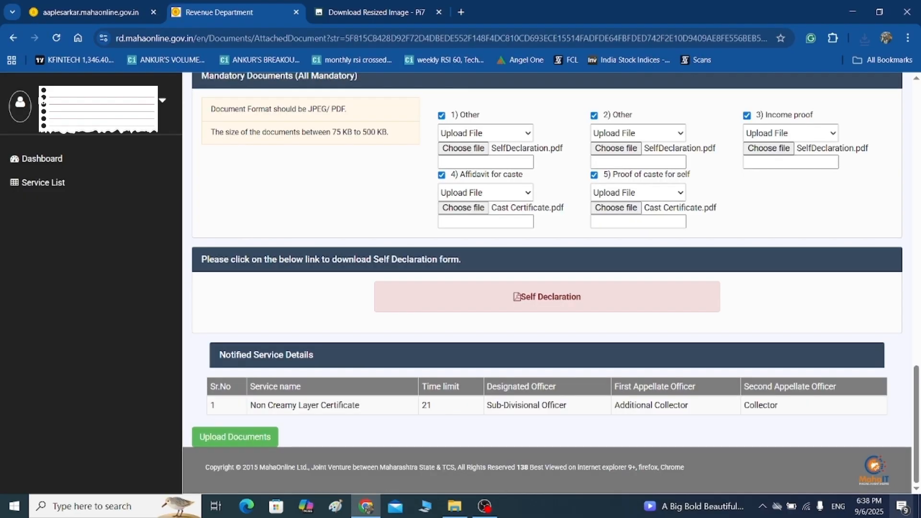
click(226, 437)
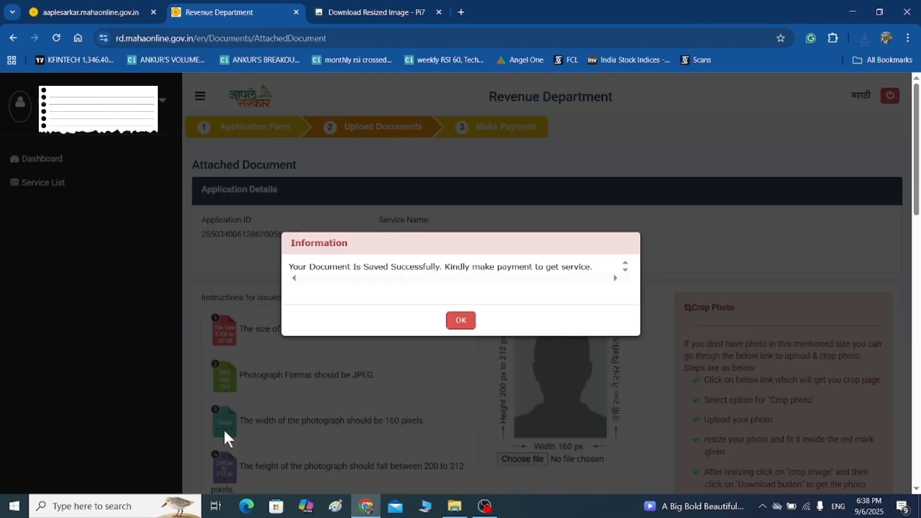
click(462, 322)
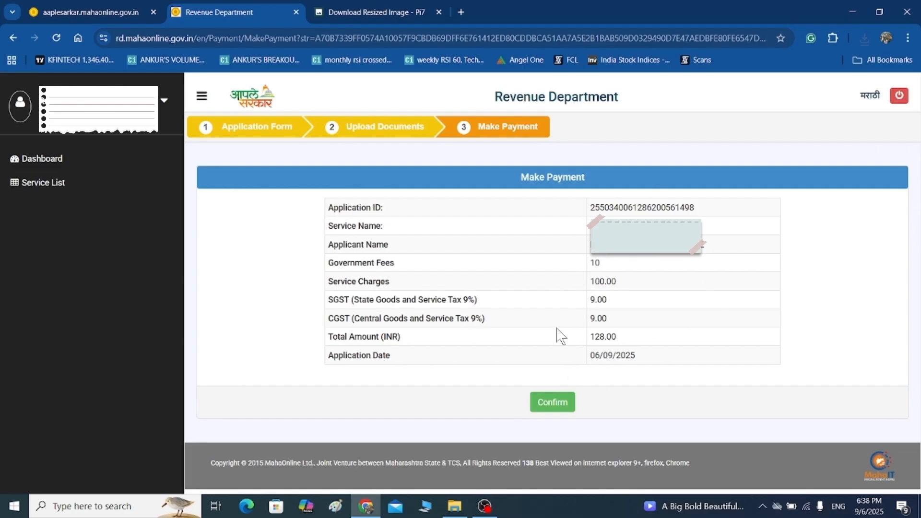
Confirm the 128.00 payment and proceed with Pay Gov India under IMPS.
click(538, 400)
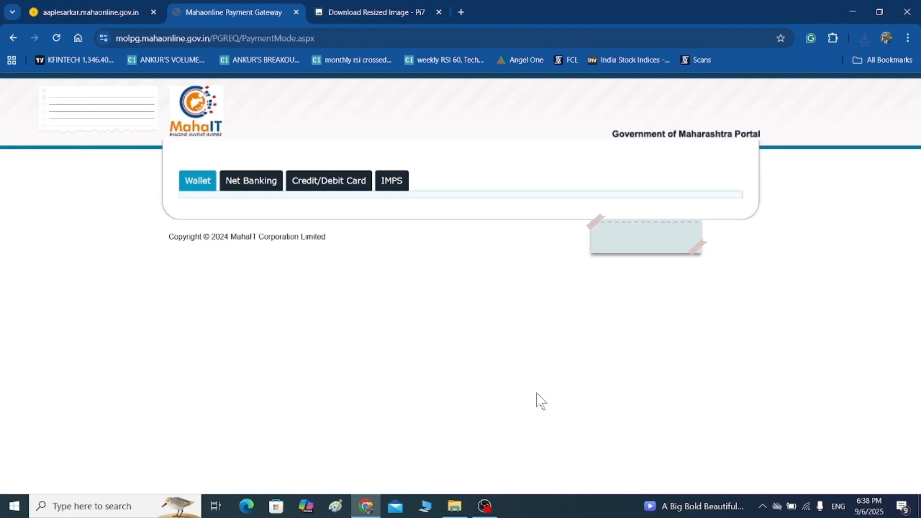
click(392, 180)
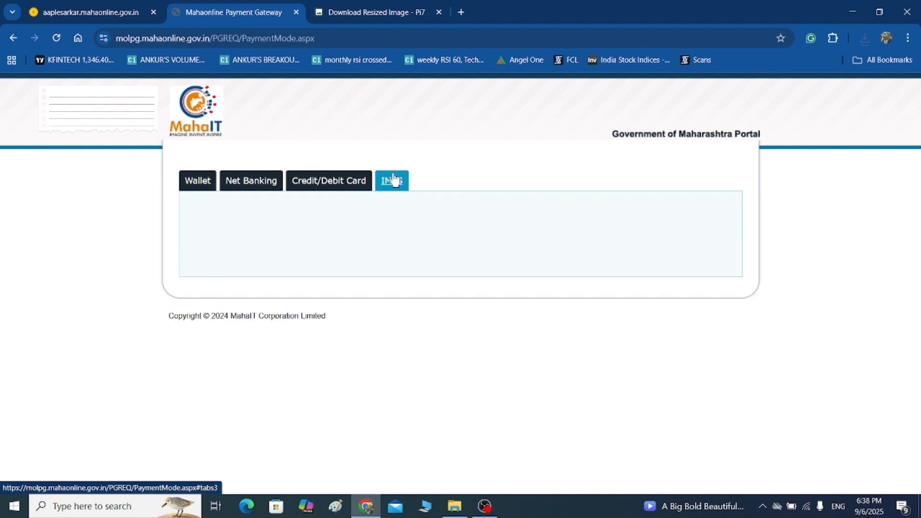
click(690, 216)
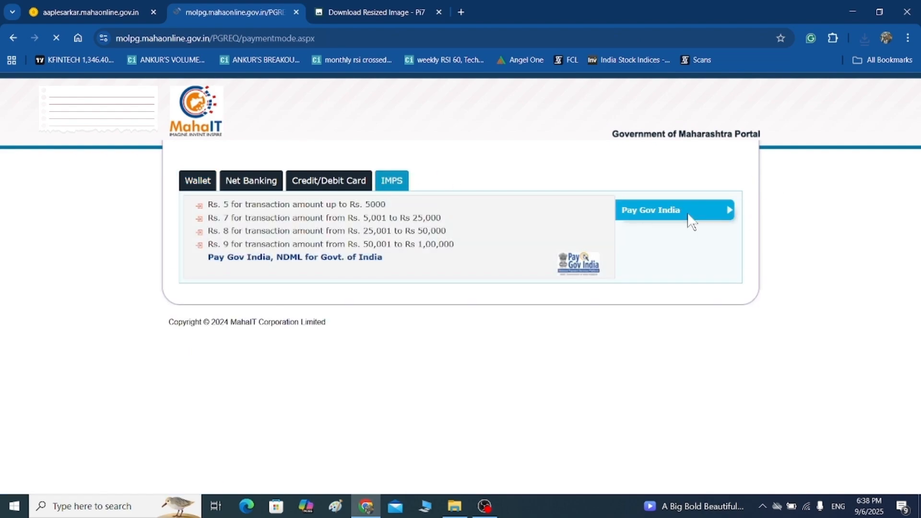
click(493, 325)
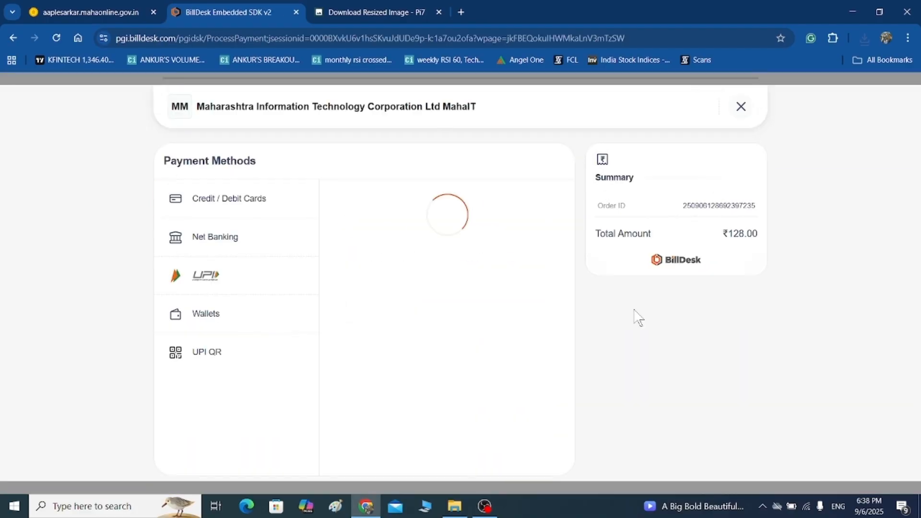
Choose UPI QR, cancel the ₹128.00 payment, skip the redirect, and review transaction history.
click(194, 349)
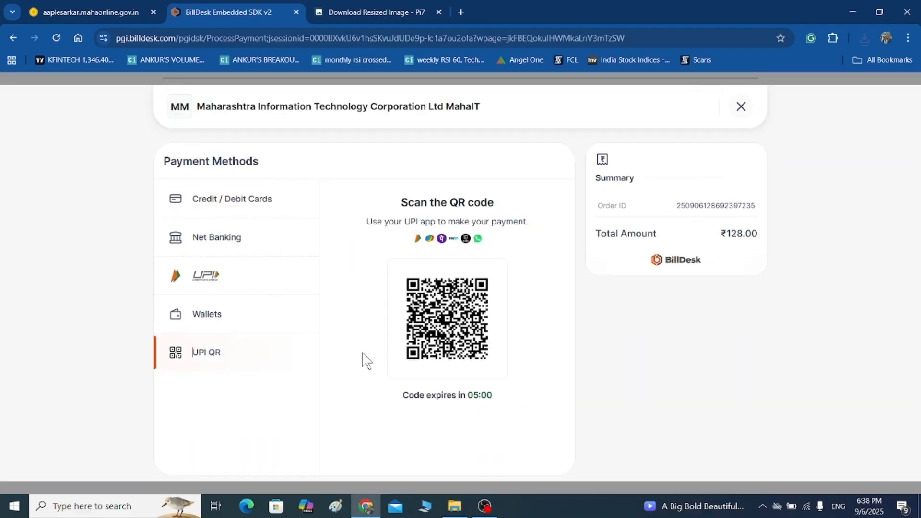
click(737, 108)
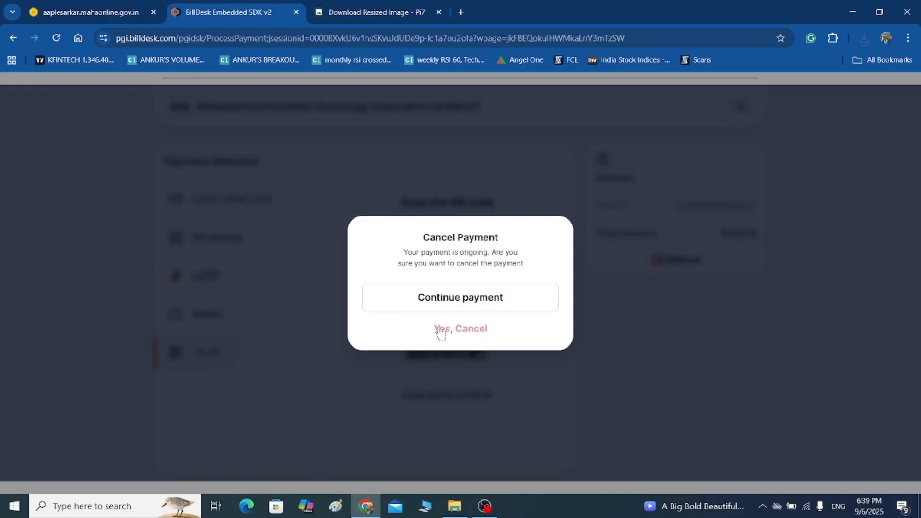
click(441, 330)
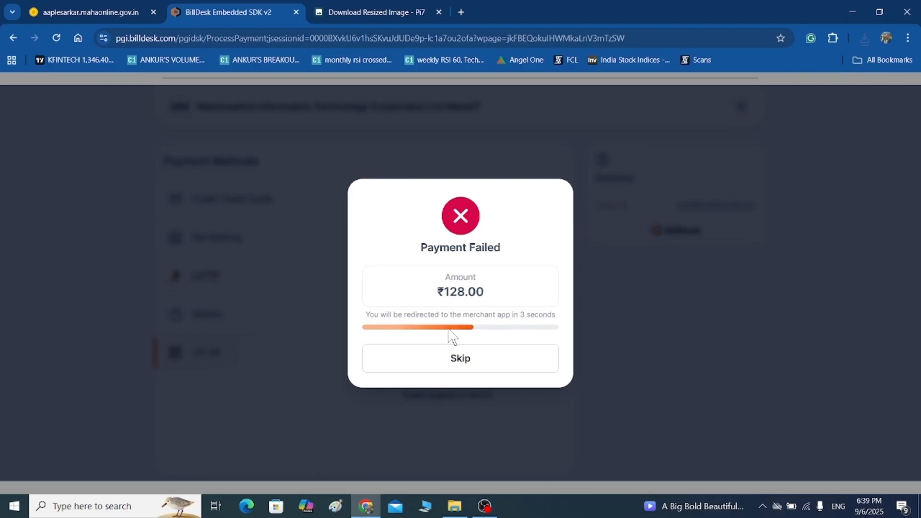
drag(450, 358, 471, 367)
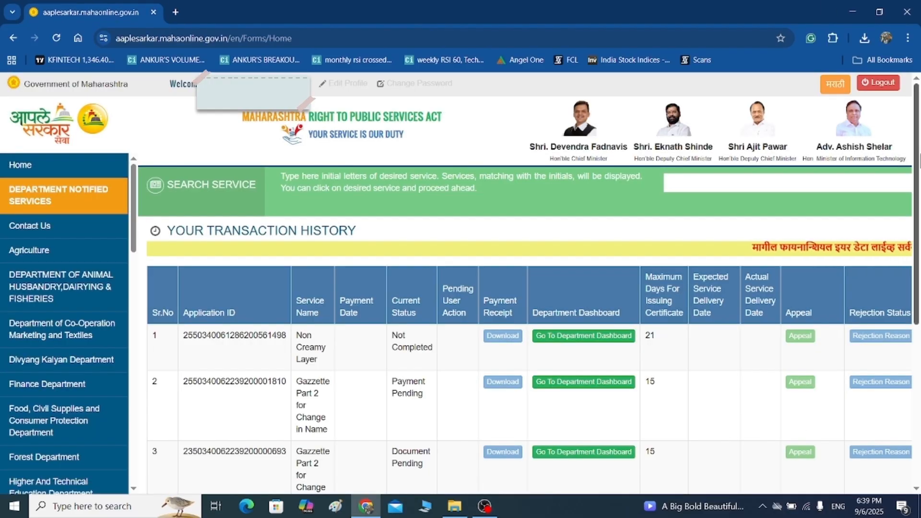
drag(917, 161, 918, 319)
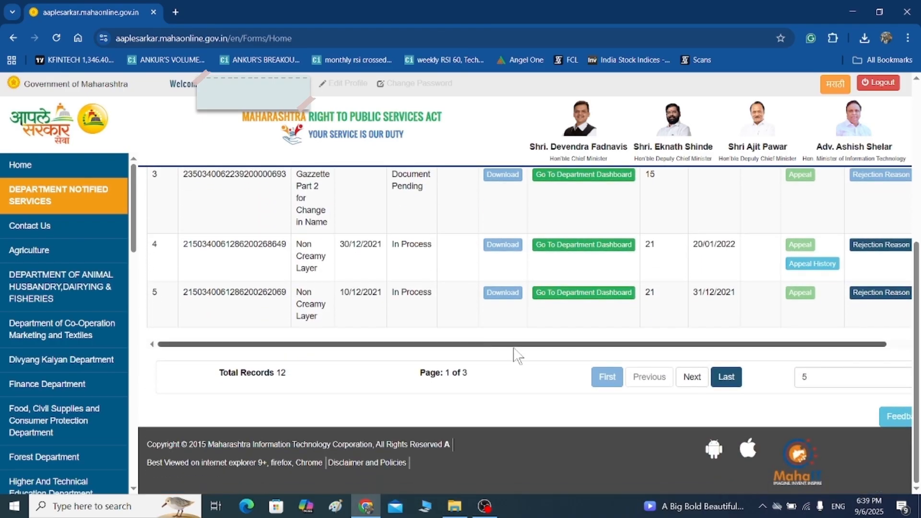